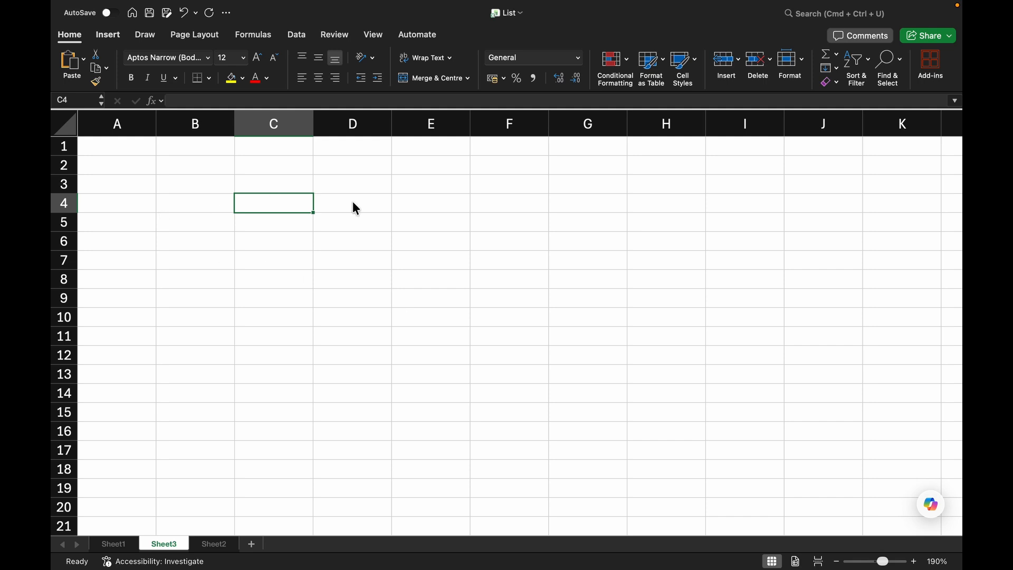
Enter the headers "Roll NO" in D5 and "Subject Marks" in E5, and widen column E to fit its header
{"action": "left_click", "coordinate": [351, 225]}
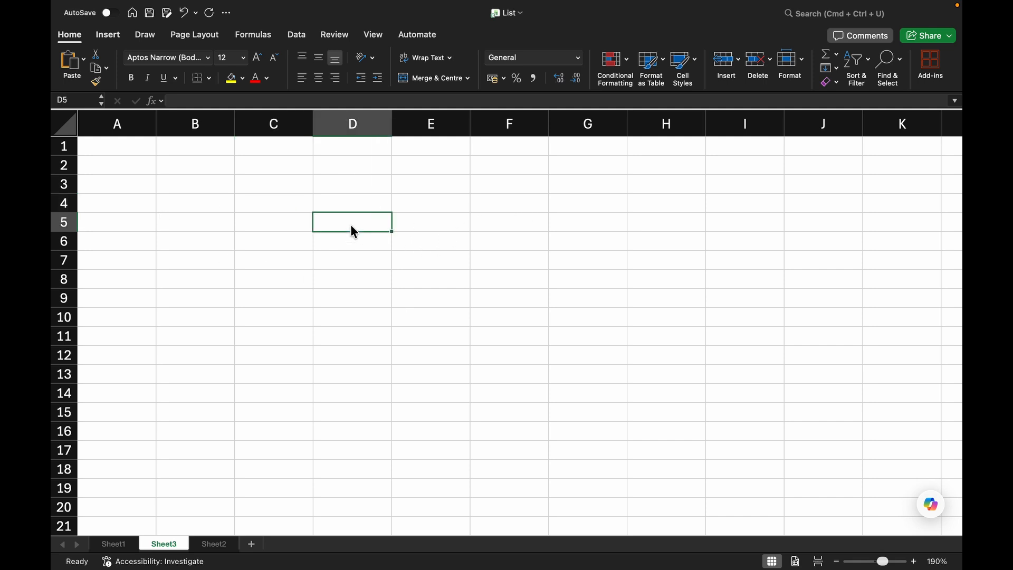
{"action": "type", "text": "Roll NO"}
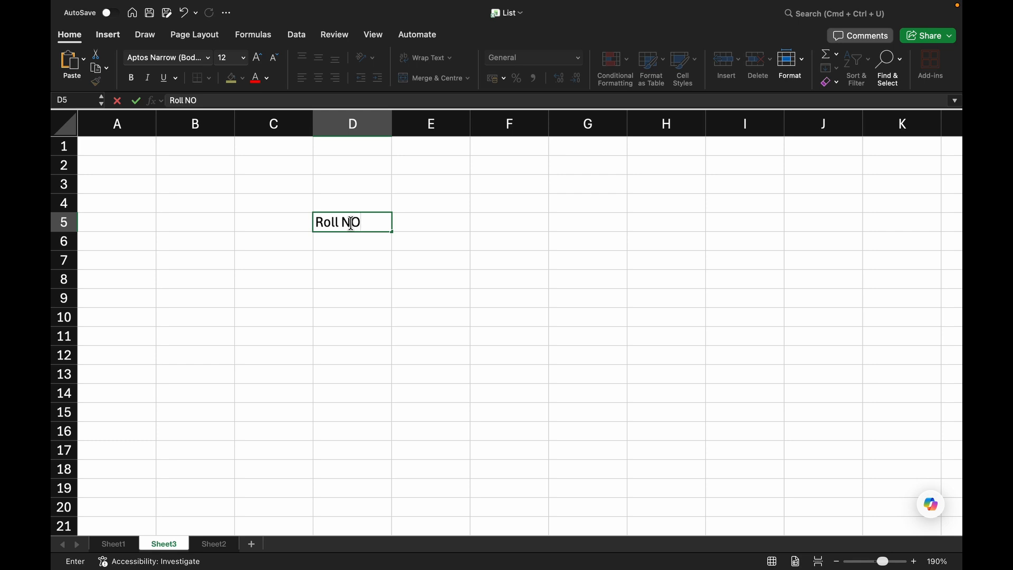
{"action": "key", "text": "Tab"}
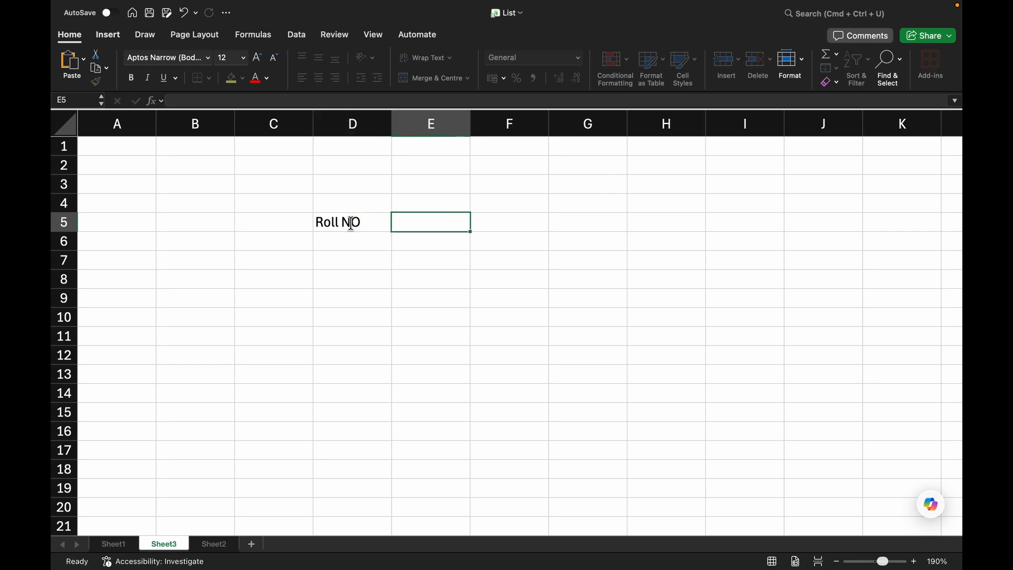
{"action": "type", "text": "Subject"}
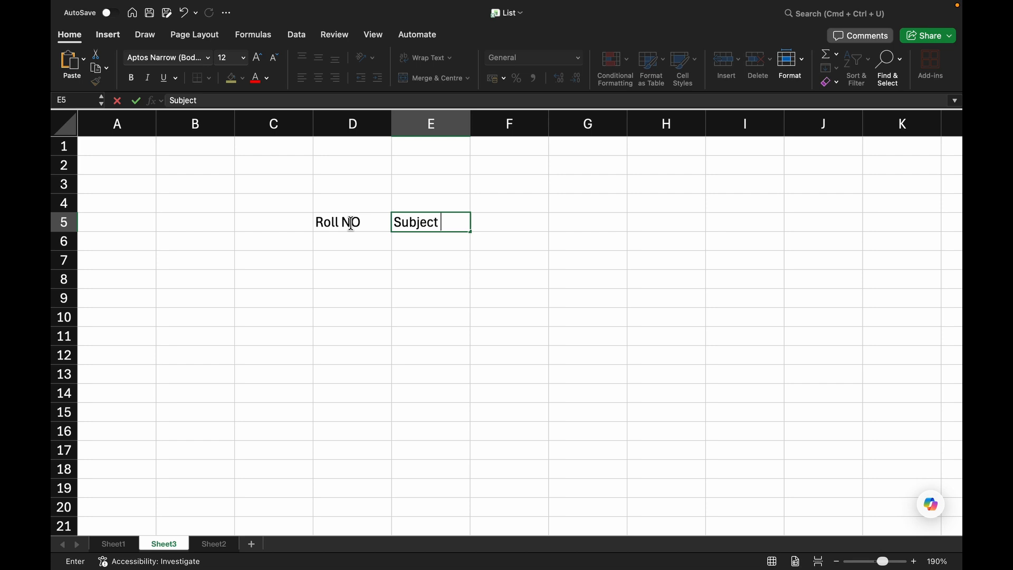
{"action": "type", "text": " Marks"}
{"action": "left_click", "coordinate": [447, 285]}
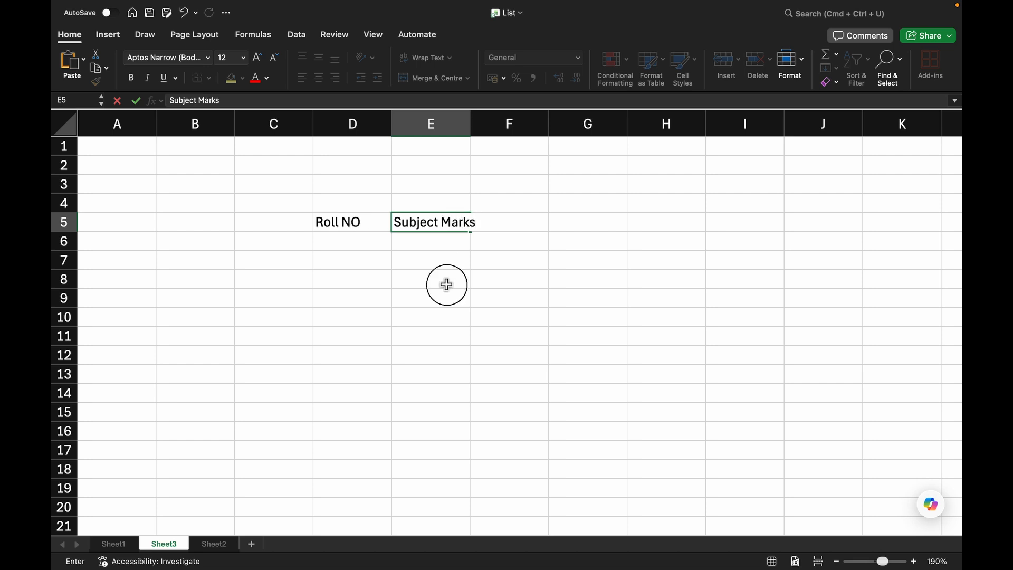
{"action": "left_click_drag", "start_coordinate": [471, 123], "coordinate": [482, 123]}
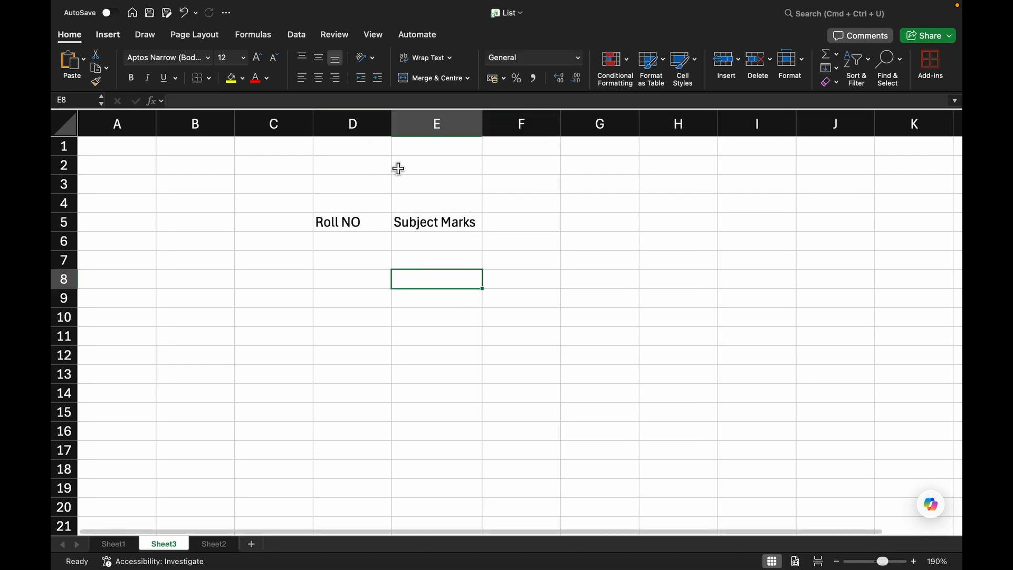
Fill D6:D11 with the roll numbers 1 to 6 as a series
{"action": "left_click", "coordinate": [369, 238]}
{"action": "type", "text": "1"}
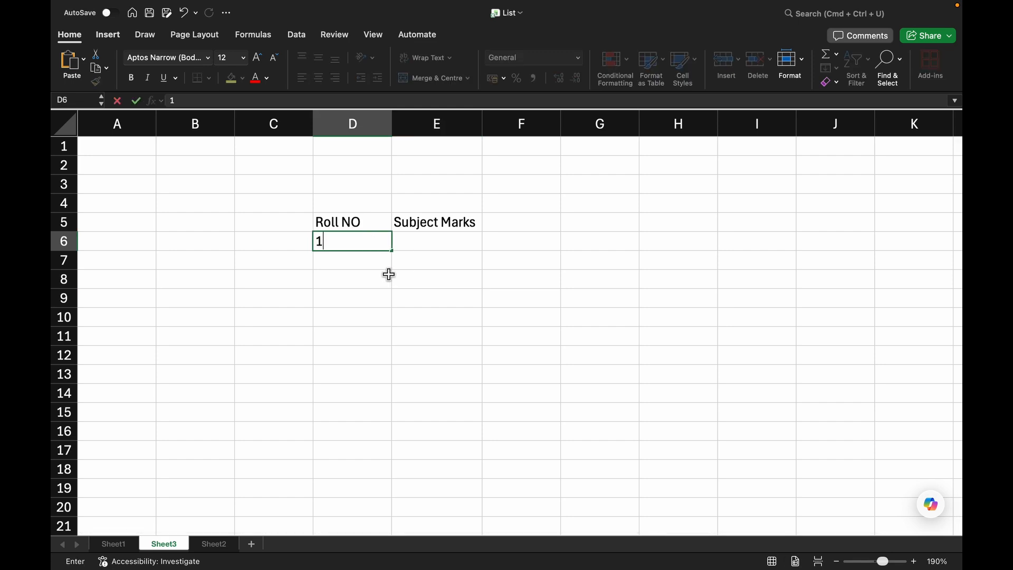
{"action": "key", "text": "Return"}
{"action": "type", "text": "2"}
{"action": "left_click", "coordinate": [388, 244]}
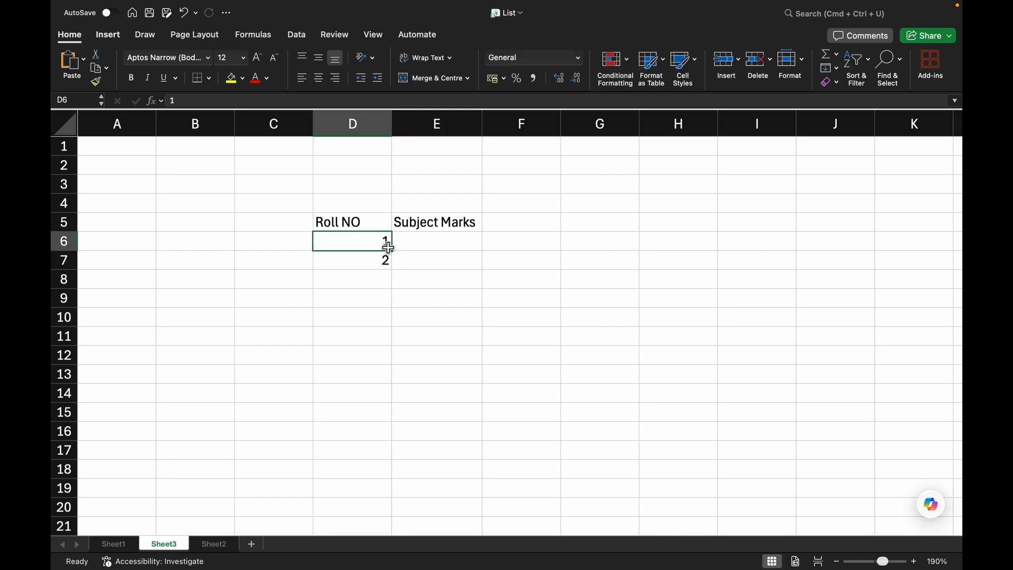
{"action": "left_click_drag", "start_coordinate": [389, 247], "coordinate": [394, 340]}
Enter =RANDBETWEEN(5,99) in E6 and fill it down to E11 to generate random marks
{"action": "left_click", "coordinate": [438, 240]}
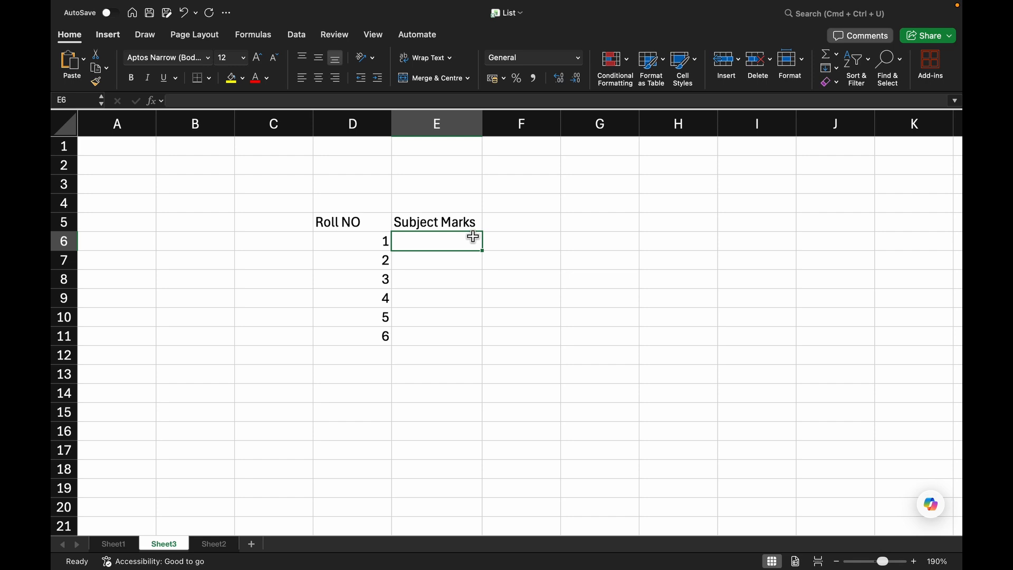
{"action": "type", "text": "=Ra"}
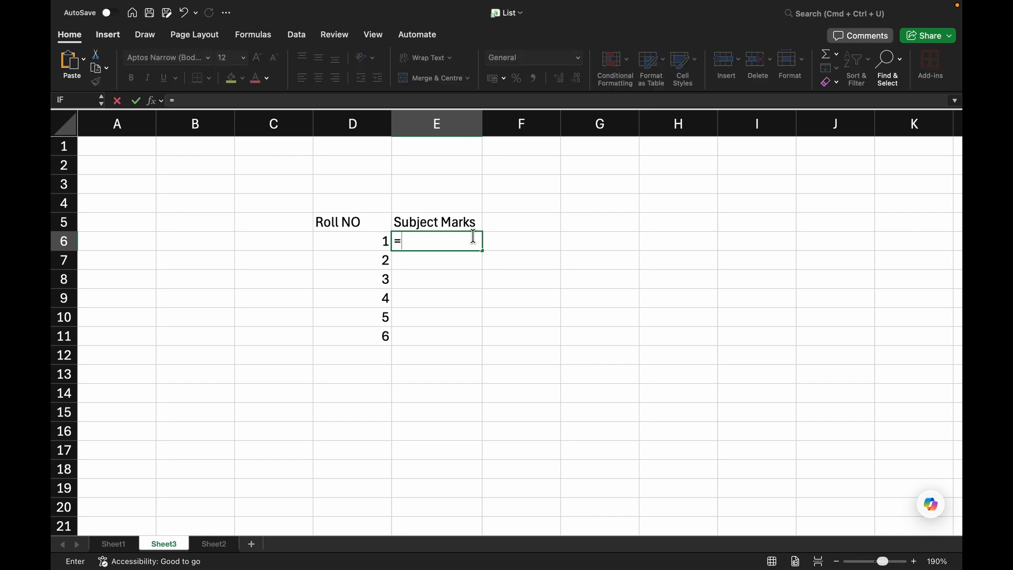
{"action": "key", "text": "Down"}
{"action": "key", "text": "Down"}
{"action": "key", "text": "Down"}
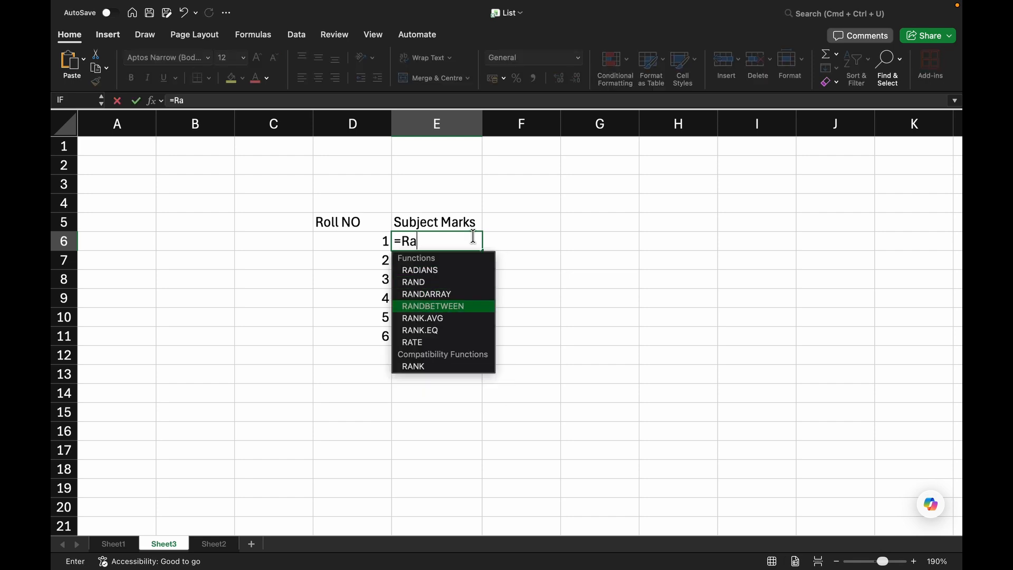
{"action": "key", "text": "Tab"}
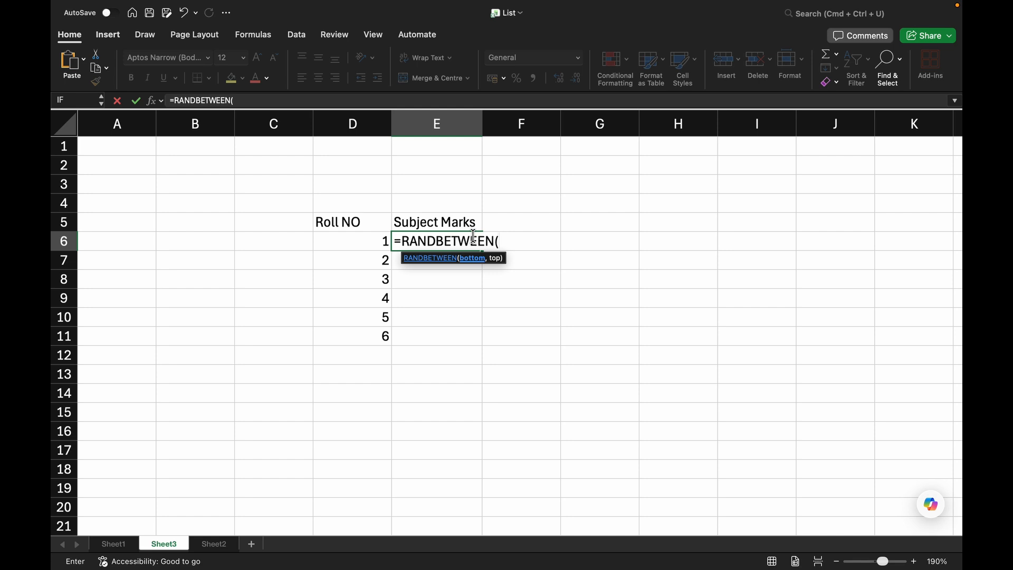
{"action": "type", "text": "5,99)"}
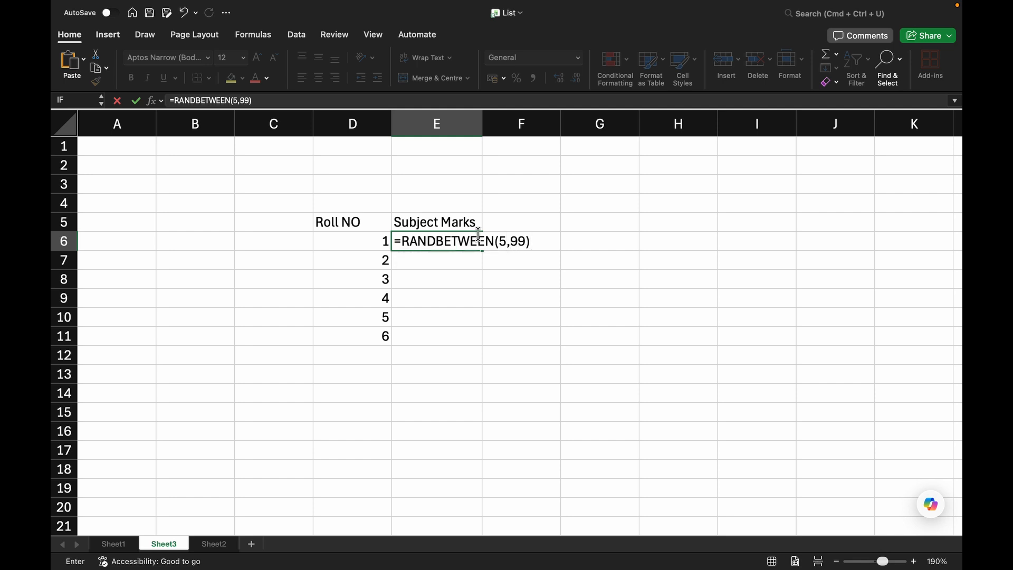
{"action": "key", "text": "Return"}
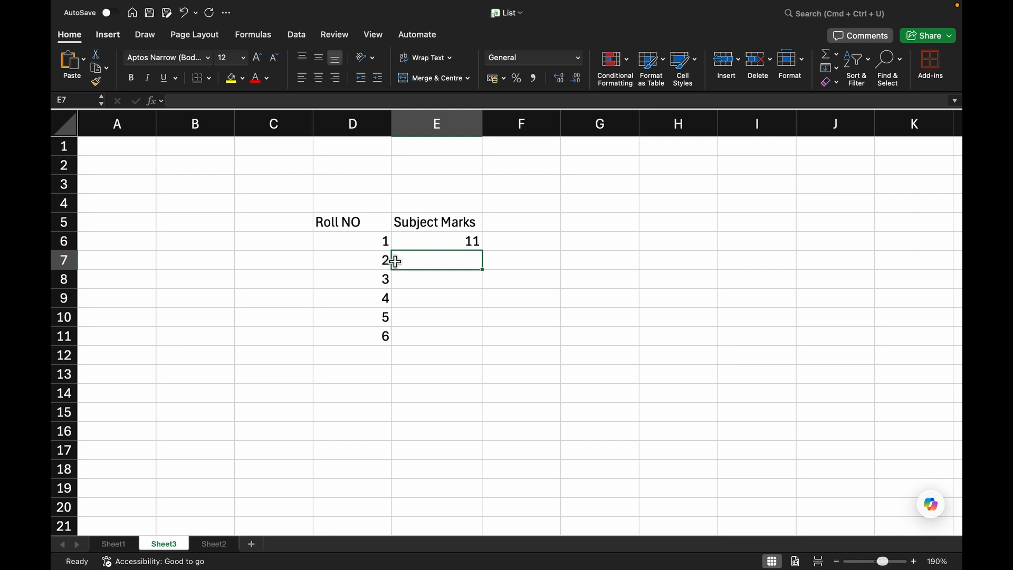
{"action": "left_click", "coordinate": [418, 246]}
{"action": "left_click_drag", "start_coordinate": [482, 251], "coordinate": [467, 340]}
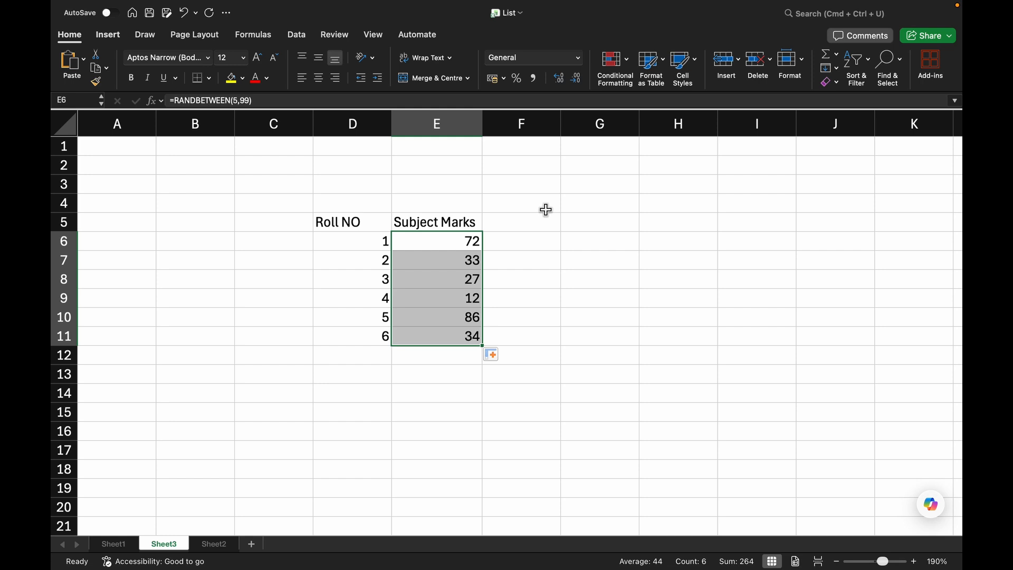
Replace the random-number formulas in E6:E11 with their static values and check several of the cells
{"action": "key", "text": "super+c"}
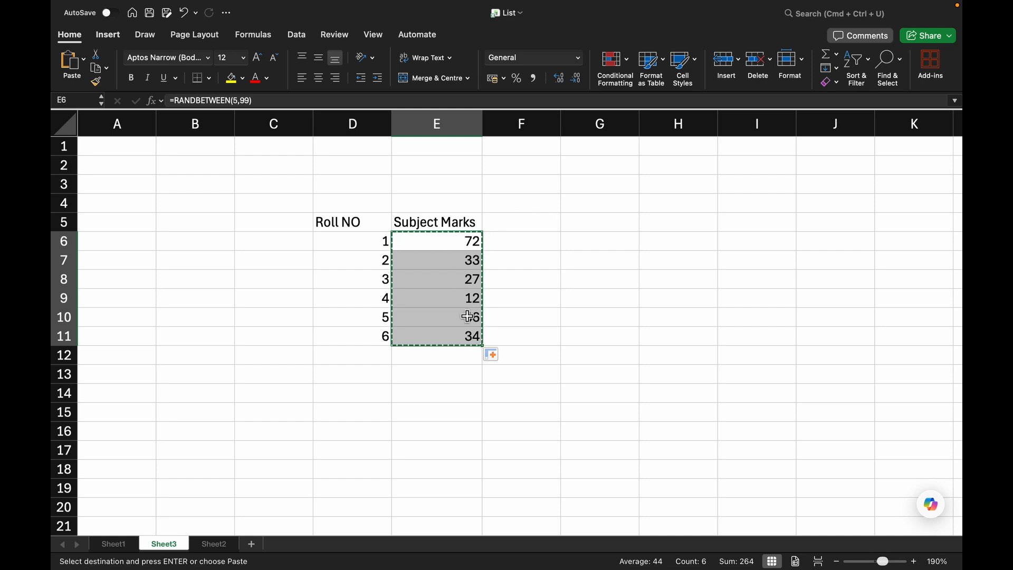
{"action": "right_click", "coordinate": [449, 298]}
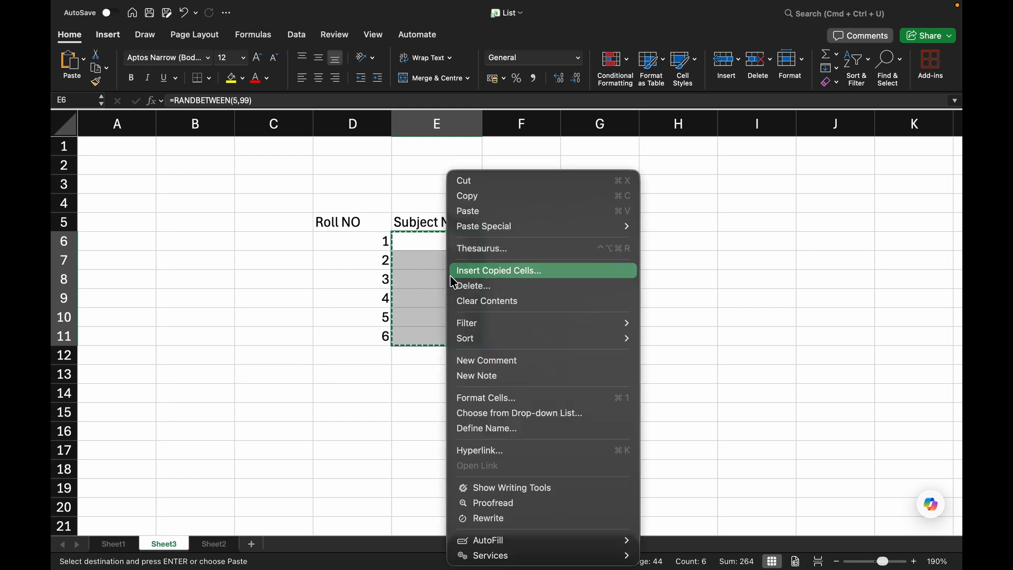
{"action": "mouse_move", "coordinate": [508, 237]}
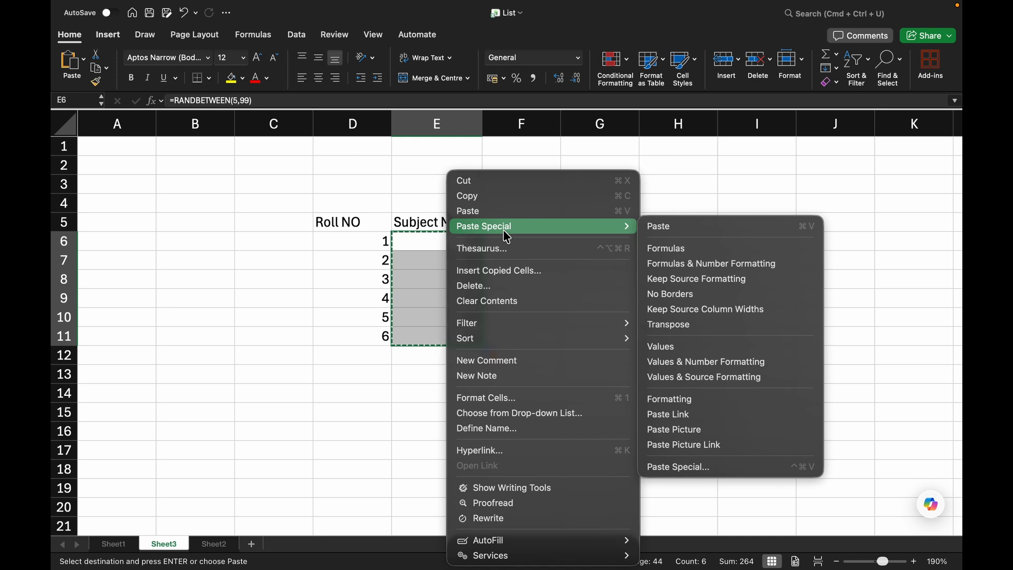
{"action": "mouse_move", "coordinate": [615, 234]}
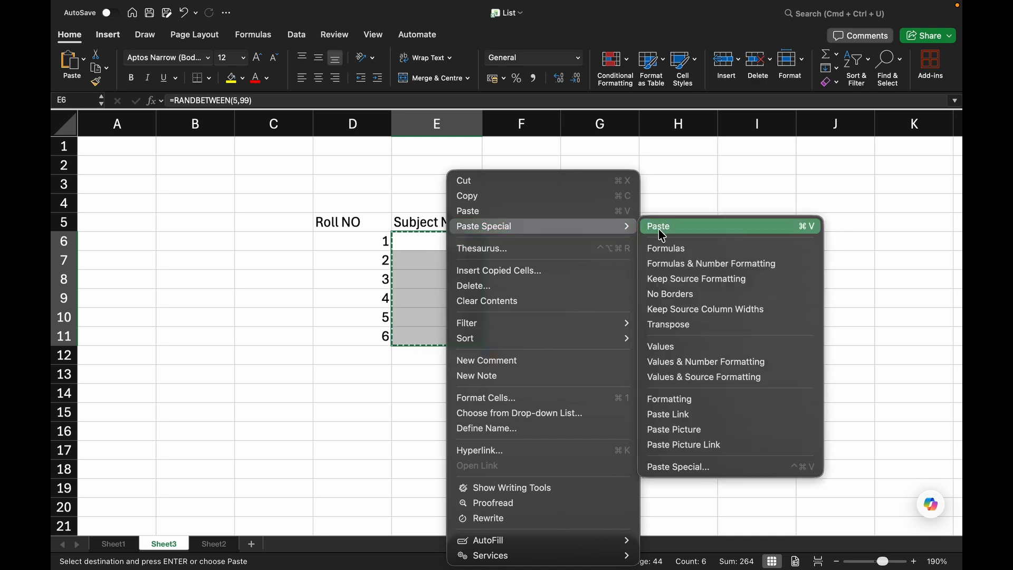
{"action": "left_click", "coordinate": [704, 349]}
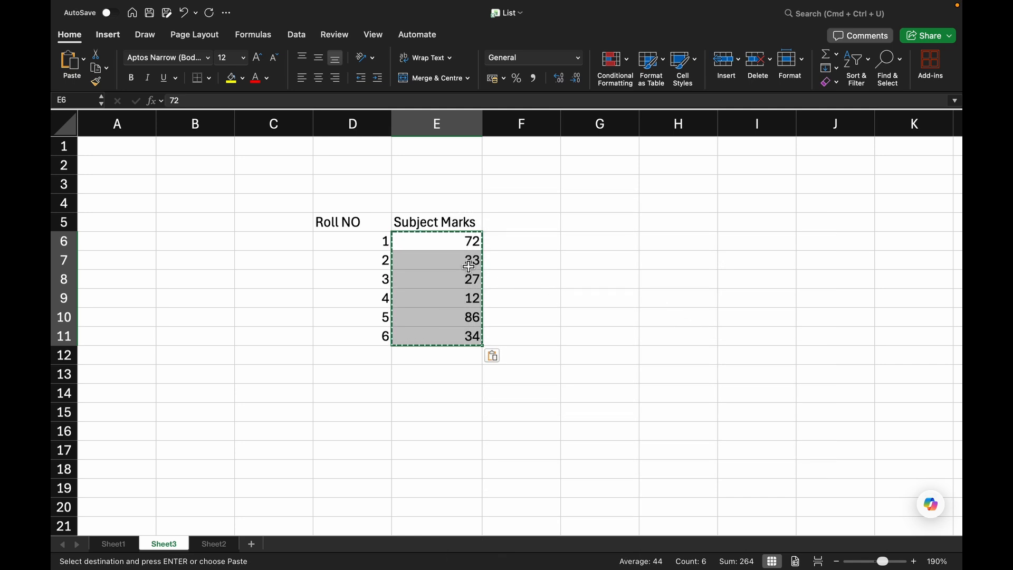
{"action": "key", "text": "Escape"}
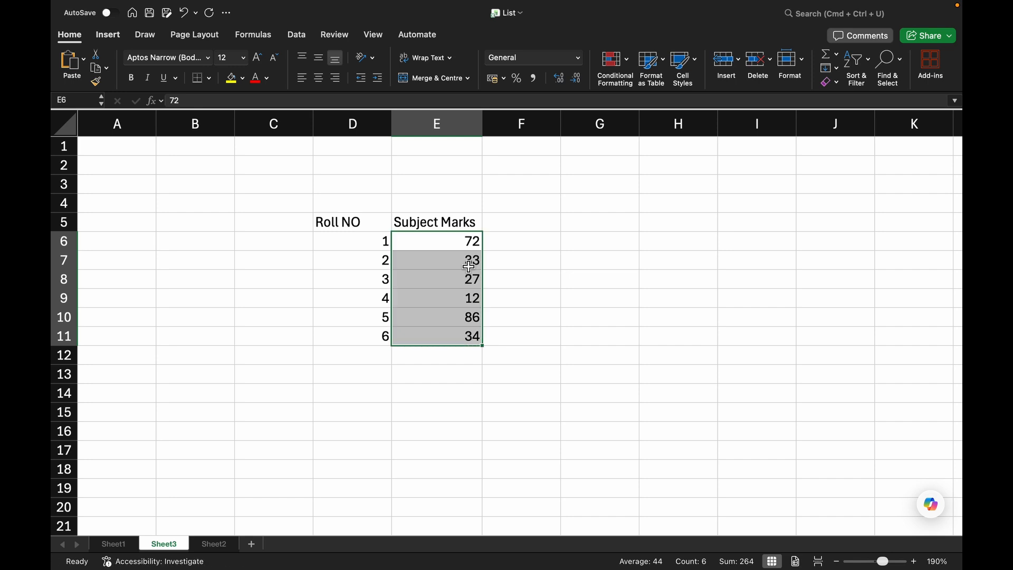
{"action": "left_click", "coordinate": [470, 264]}
{"action": "left_click", "coordinate": [471, 296]}
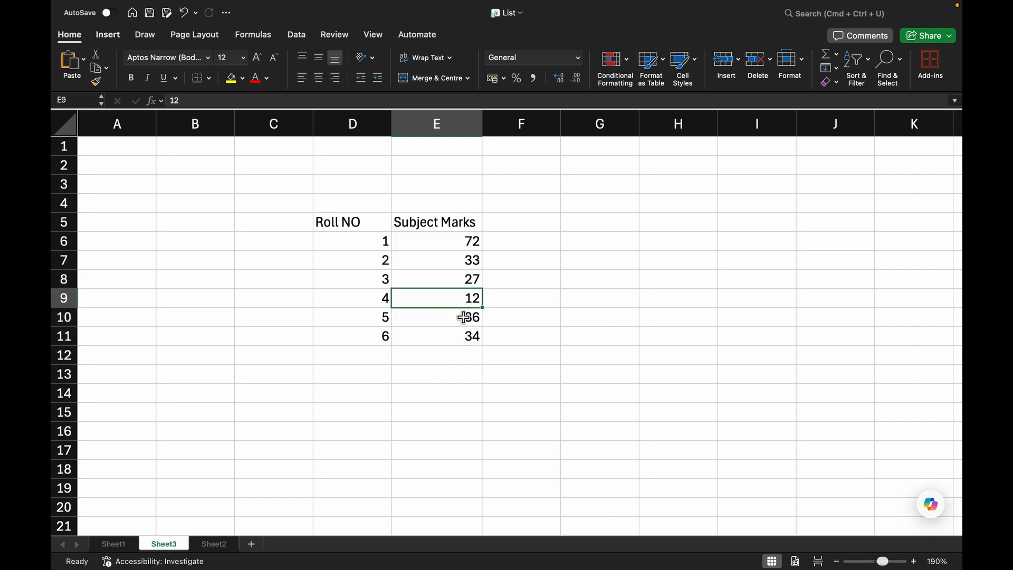
{"action": "left_click", "coordinate": [464, 316]}
{"action": "left_click", "coordinate": [454, 278]}
{"action": "left_click", "coordinate": [455, 248]}
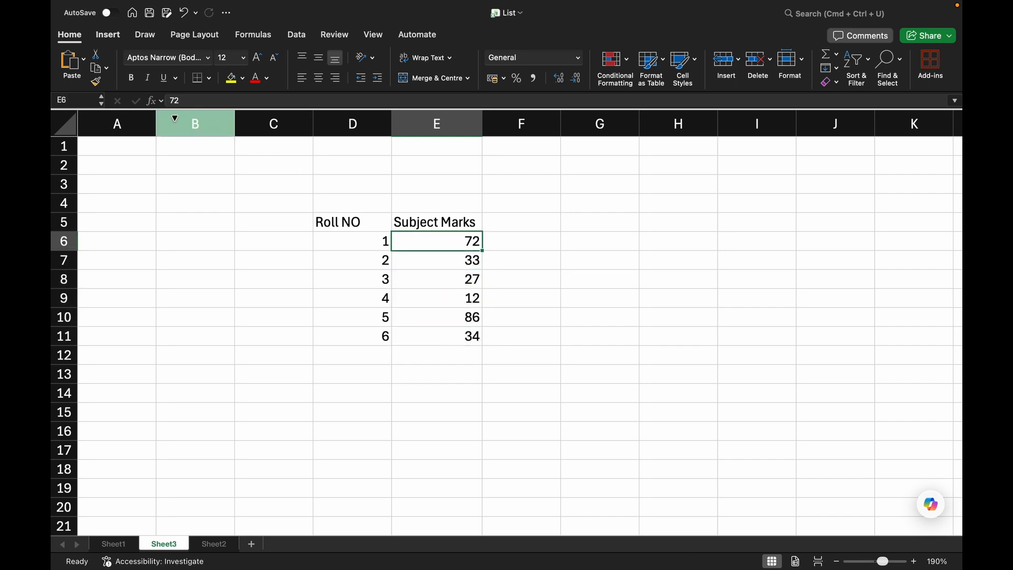
Change the subject mark of roll number 4 in E9 to 11
{"action": "left_click", "coordinate": [467, 295]}
{"action": "type", "text": "11"}
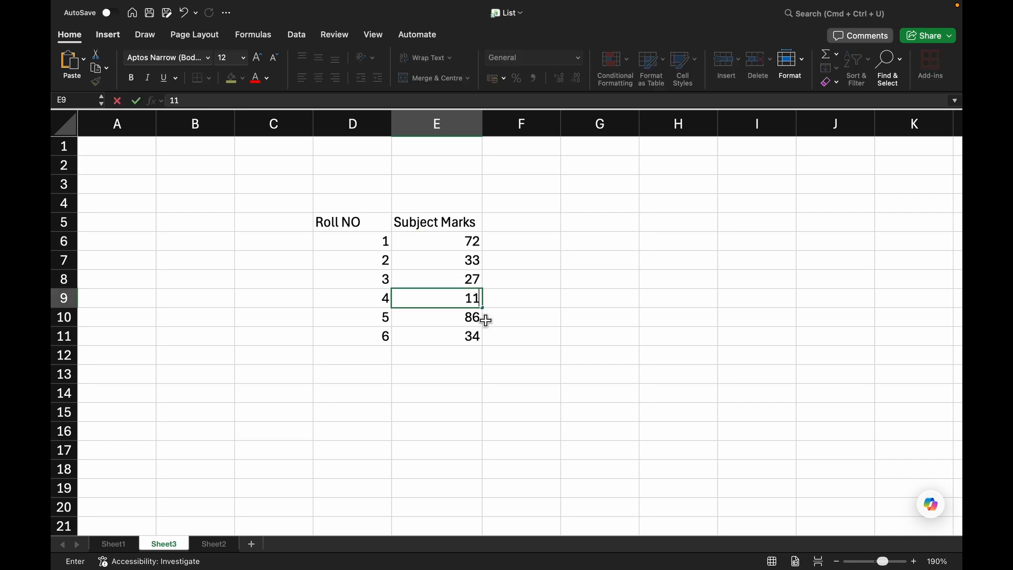
{"action": "key", "text": "Return"}
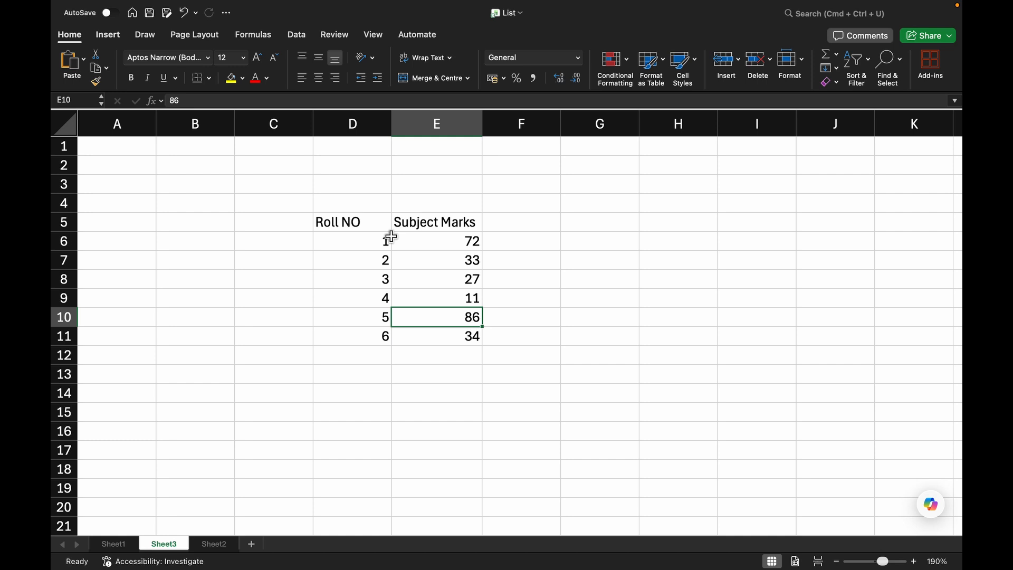
Add the header "Result" in F5 beside the Subject Marks column
{"action": "left_click", "coordinate": [536, 223]}
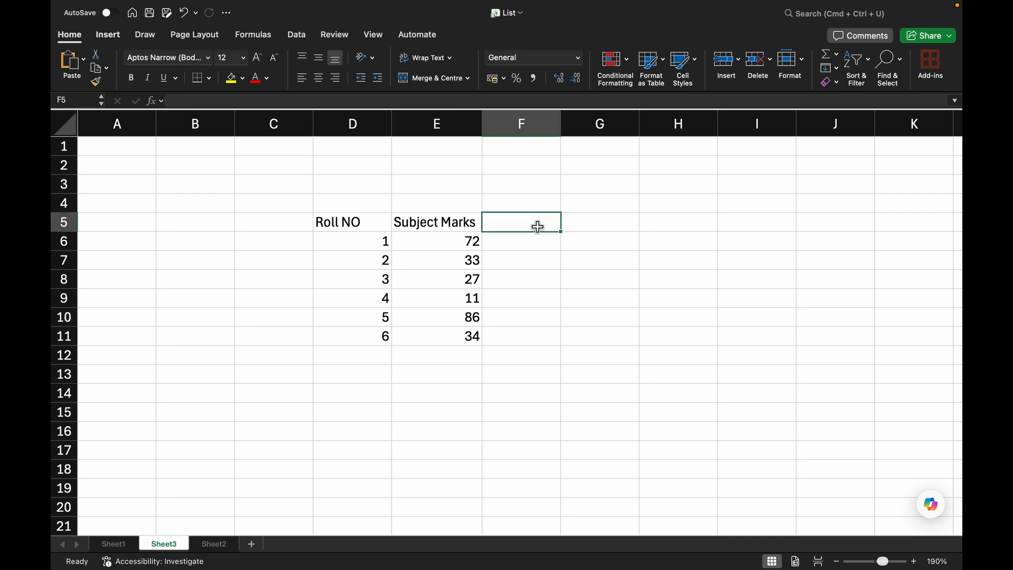
{"action": "type", "text": "Result"}
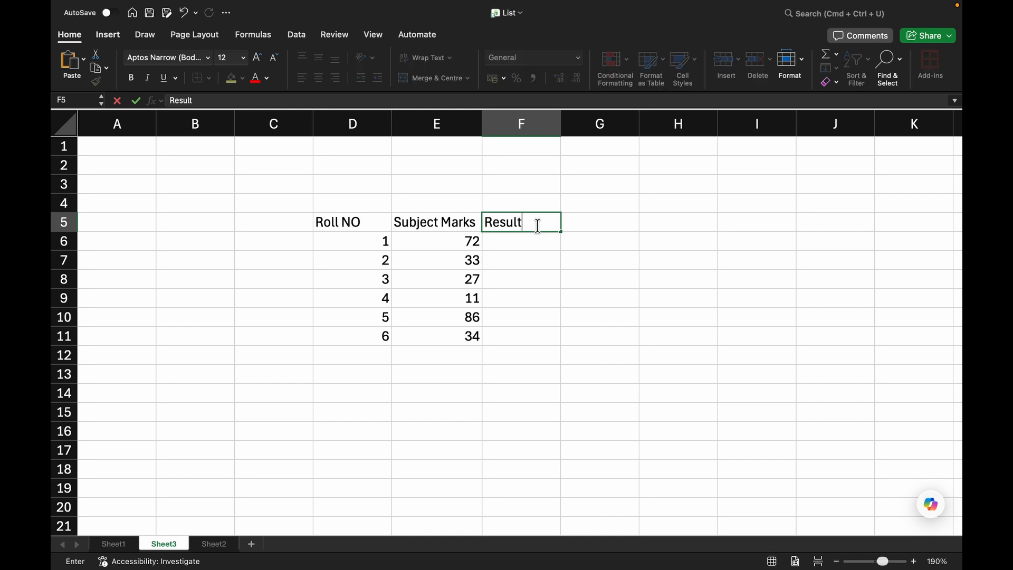
{"action": "key", "text": "Return"}
Enter the formula =IF(E6>=35,"") in F6 to test roll number 1's mark against 35
{"action": "type", "text": "="}
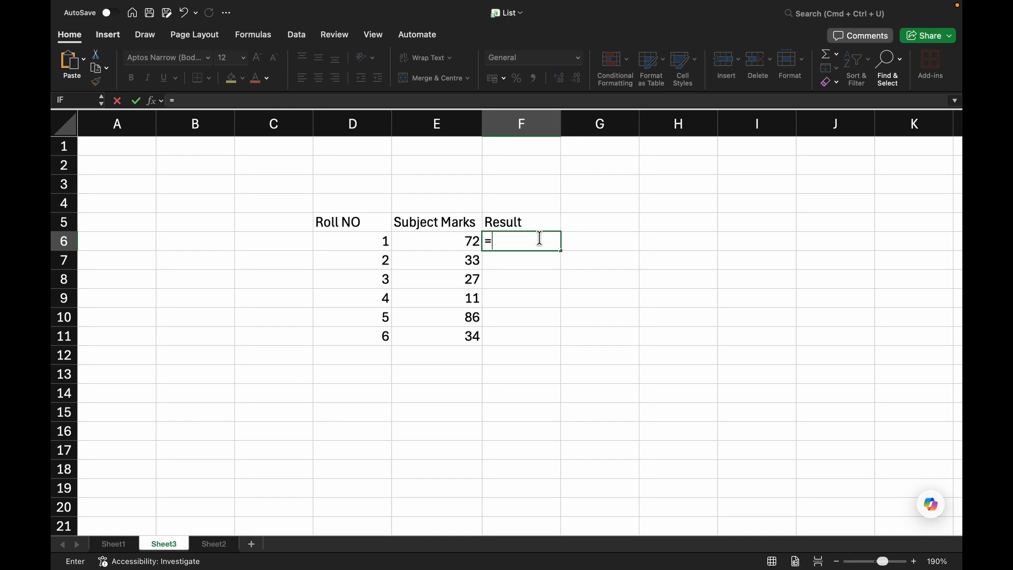
{"action": "type", "text": "IF"}
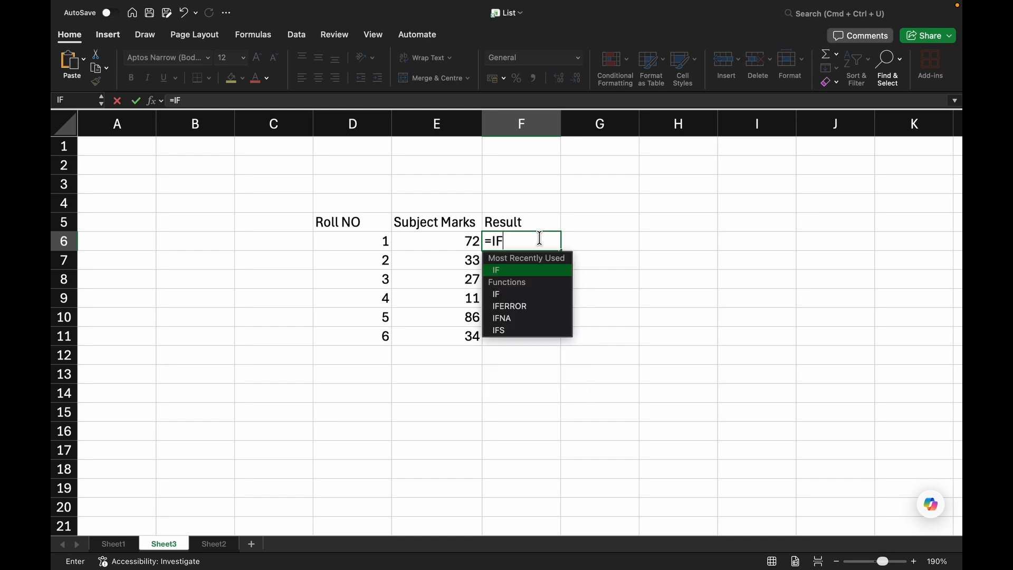
{"action": "type", "text": "("}
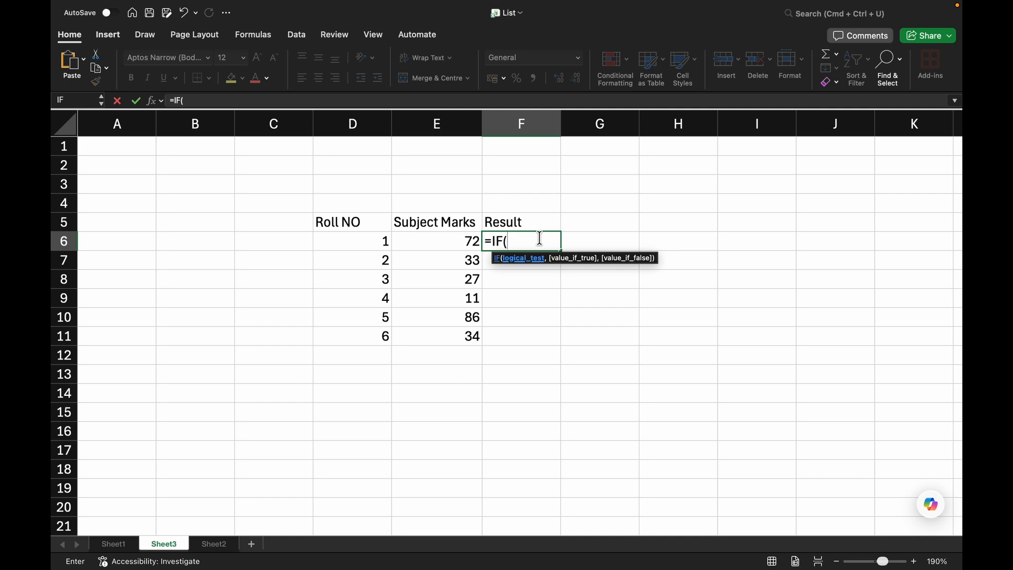
{"action": "left_click", "coordinate": [453, 244]}
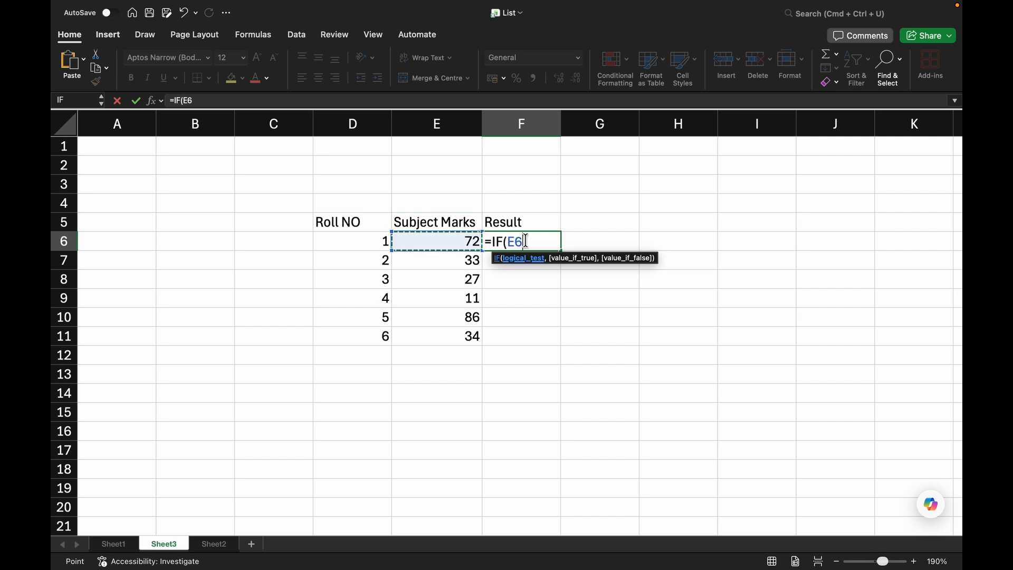
{"action": "type", "text": ">="}
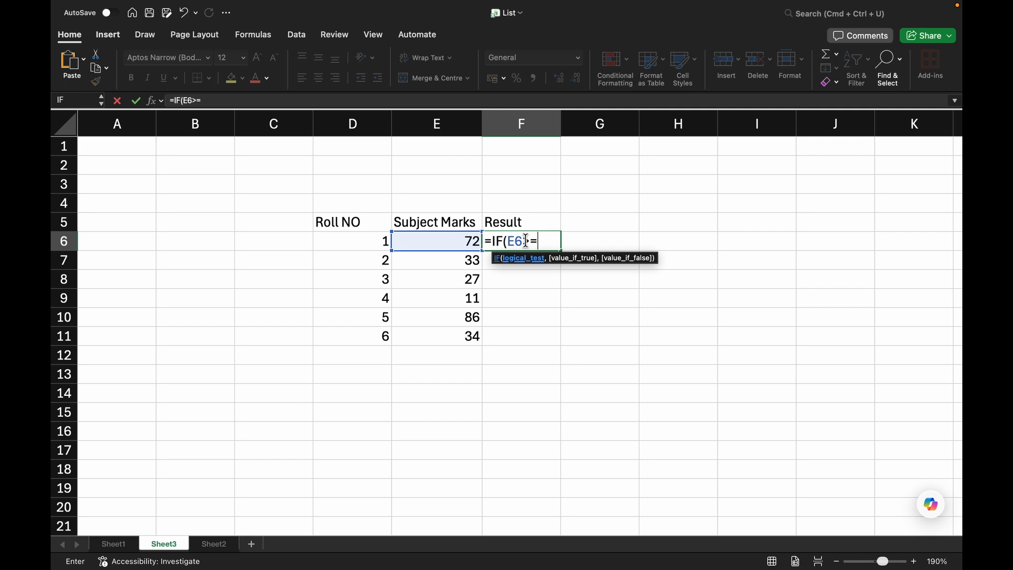
{"action": "type", "text": "35"}
{"action": "type", "text": ","}
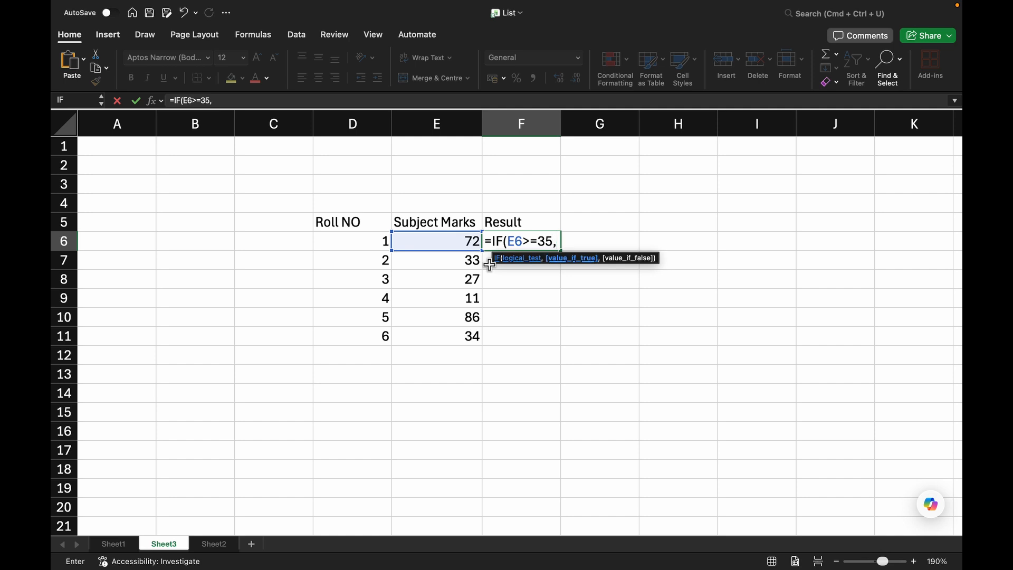
{"action": "type", "text": "\"\""}
{"action": "key", "text": "Left"}
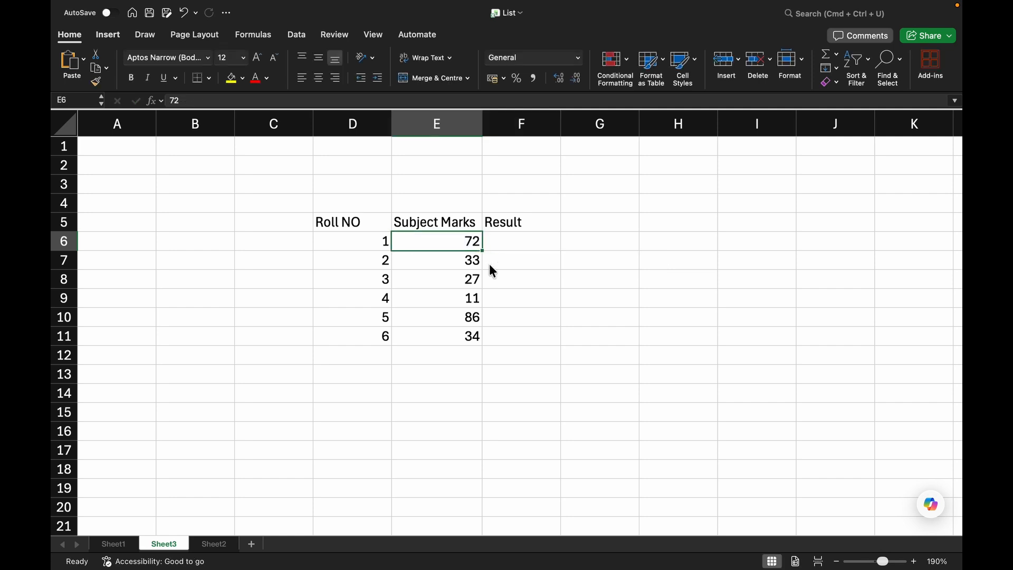
Complete the formula in F6 so it reads =IF(E6>=35,"Pass","Fail")
{"action": "left_click", "coordinate": [531, 241]}
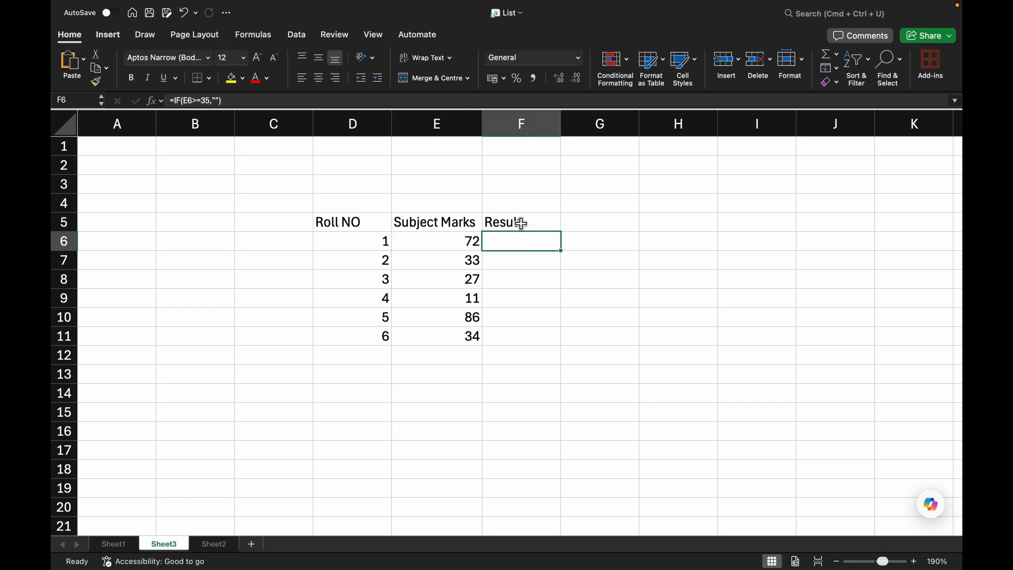
{"action": "left_click", "coordinate": [216, 101]}
{"action": "type", "text": "Pass"}
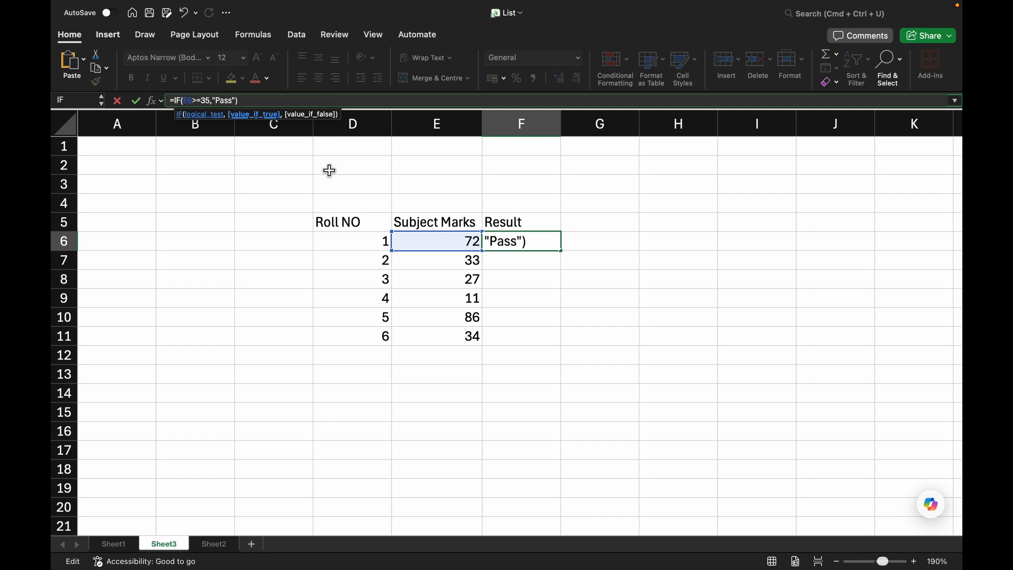
{"action": "type", "text": ","}
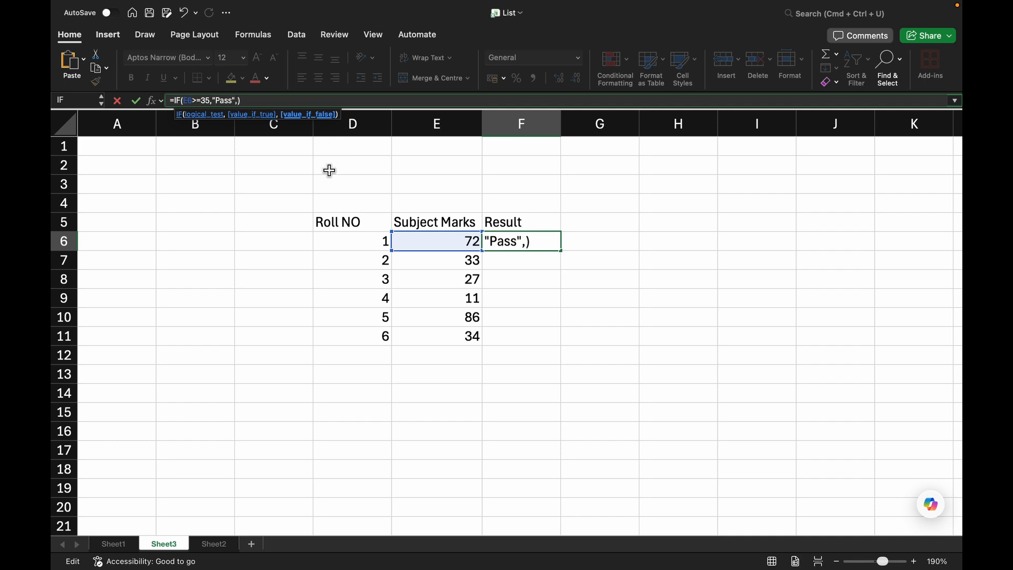
{"action": "type", "text": "\"\"Fail"}
{"action": "key", "text": "Right"}
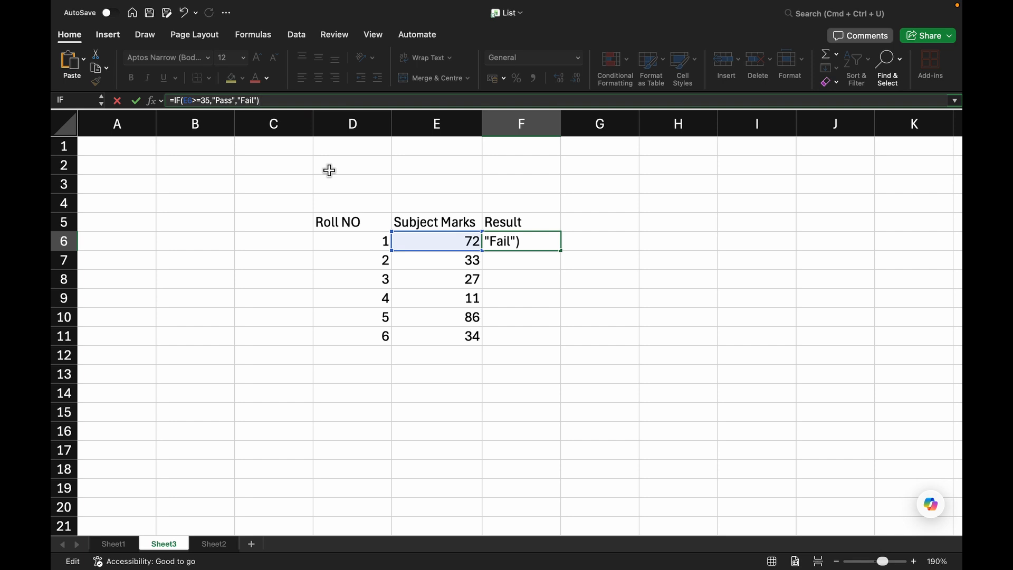
{"action": "key", "text": "Return"}
Fill the Pass/Fail formula from F6 down to F11 for the remaining roll numbers
{"action": "left_click", "coordinate": [534, 244]}
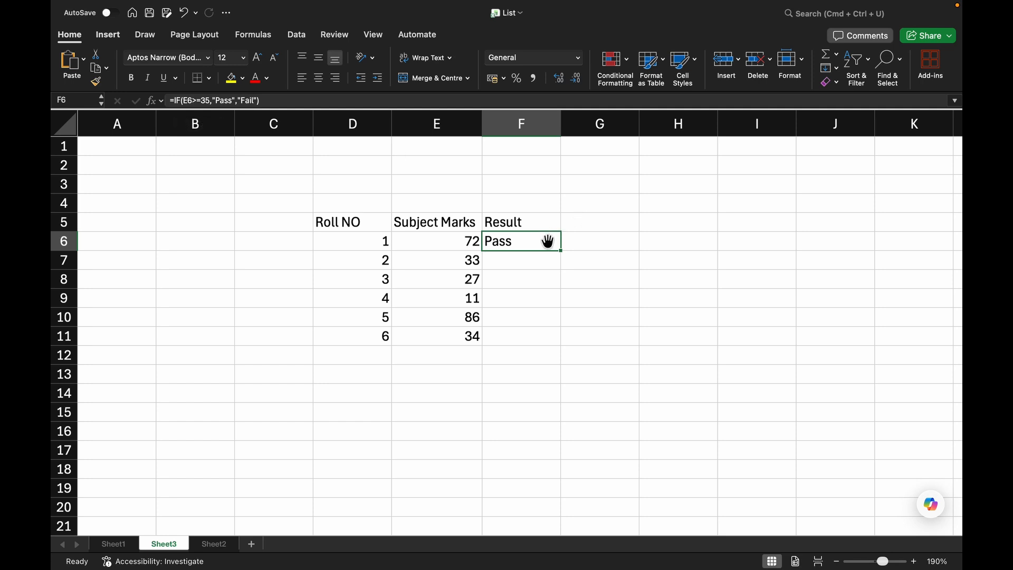
{"action": "left_click_drag", "start_coordinate": [562, 251], "coordinate": [561, 341]}
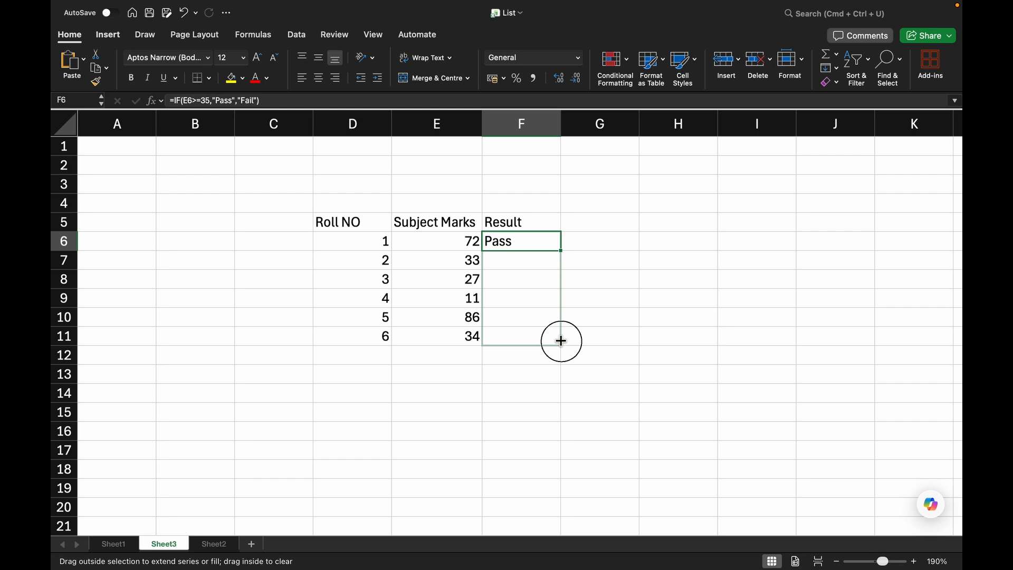
{"action": "left_click_drag", "start_coordinate": [562, 341], "coordinate": [562, 341]}
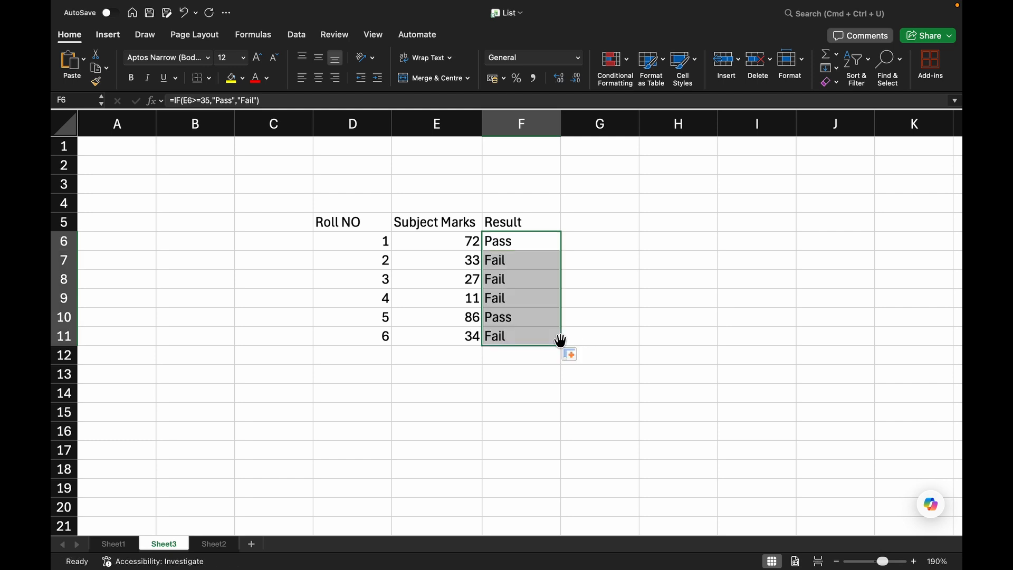
{"action": "left_click", "coordinate": [602, 298]}
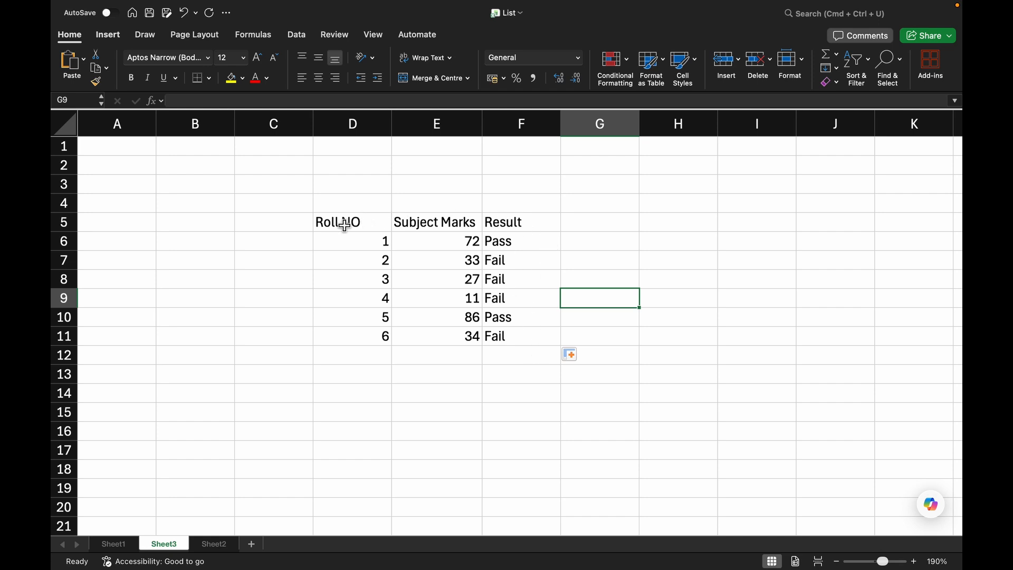
Apply all borders to the table D5:F11 and make the header row D5:F5 bold
{"action": "left_click_drag", "start_coordinate": [340, 222], "coordinate": [496, 334]}
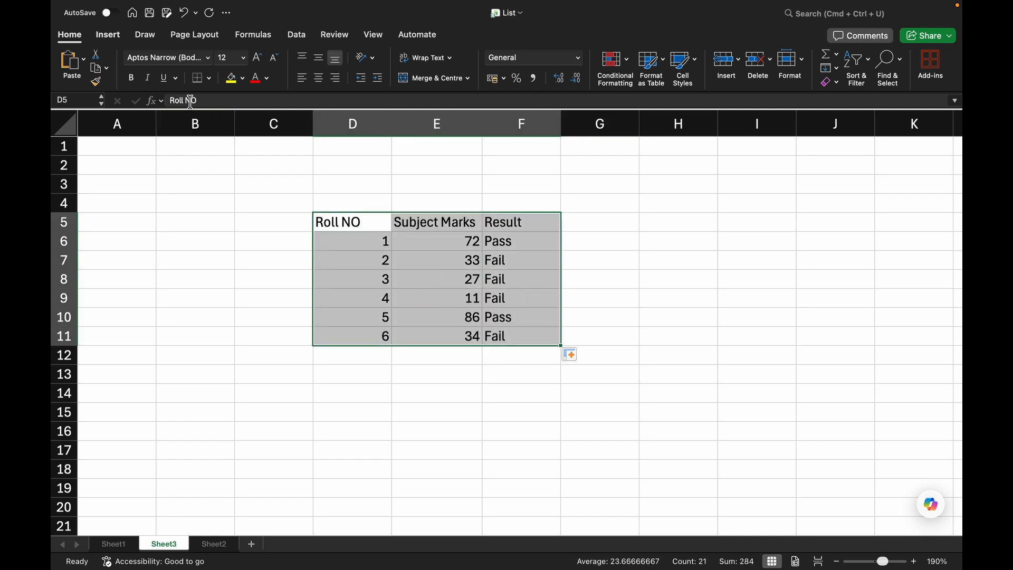
{"action": "left_click", "coordinate": [213, 83]}
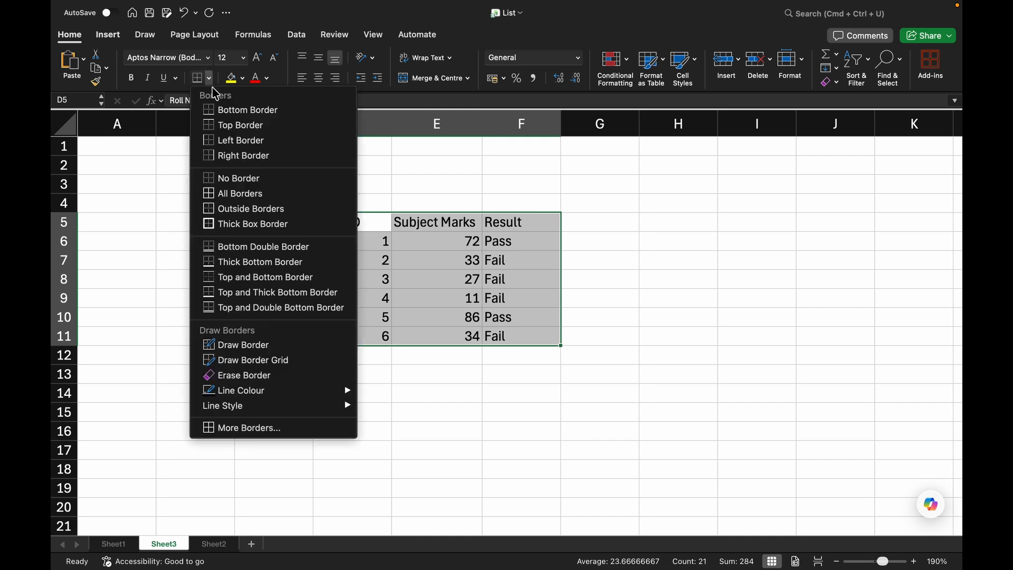
{"action": "left_click", "coordinate": [236, 193]}
{"action": "left_click", "coordinate": [214, 257]}
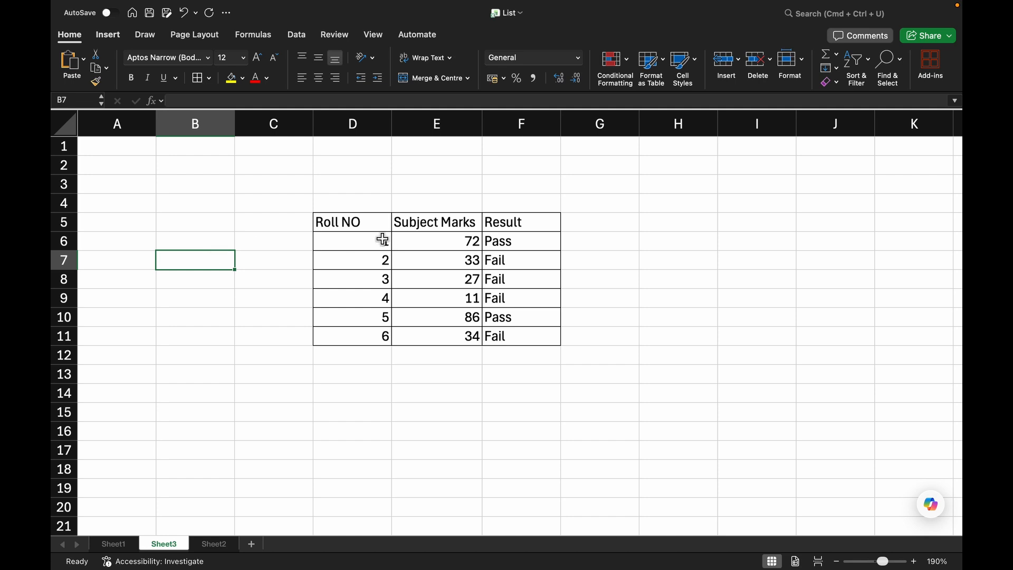
{"action": "left_click_drag", "start_coordinate": [370, 223], "coordinate": [504, 222]}
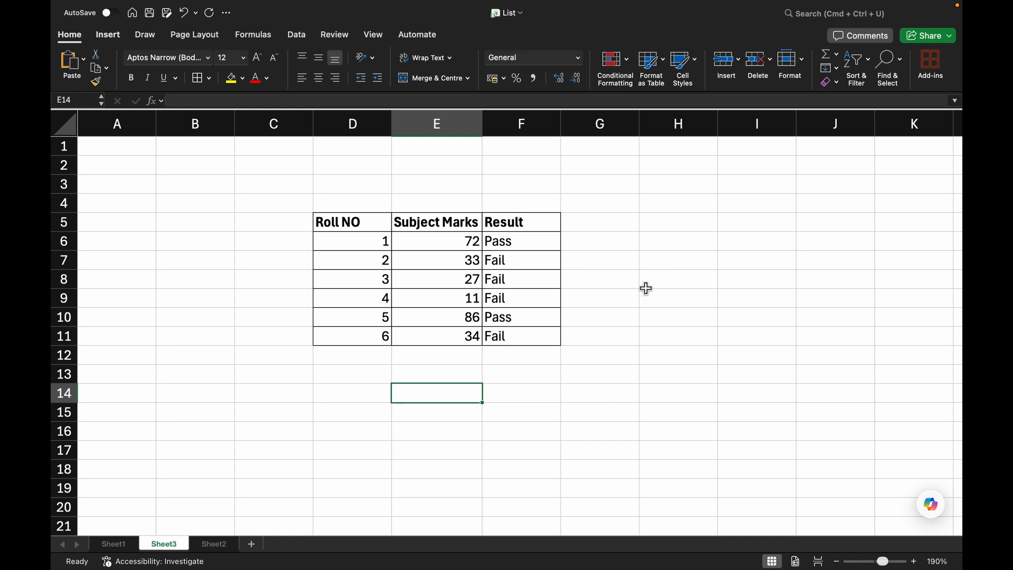
Set the subject mark of roll number 4 in E9 to 40 and check its result in F9
{"action": "left_click", "coordinate": [417, 297]}
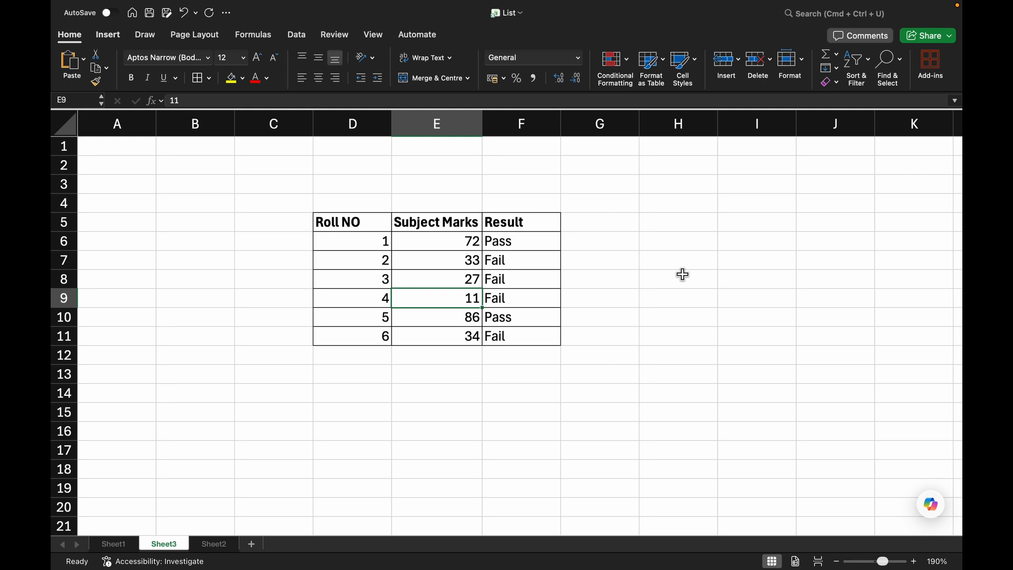
{"action": "type", "text": "40"}
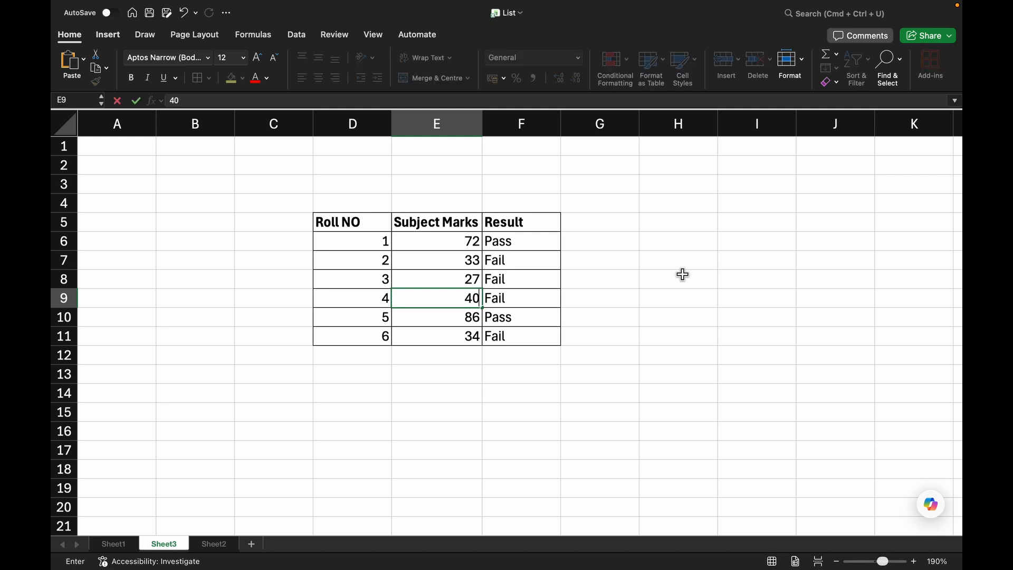
{"action": "key", "text": "Return"}
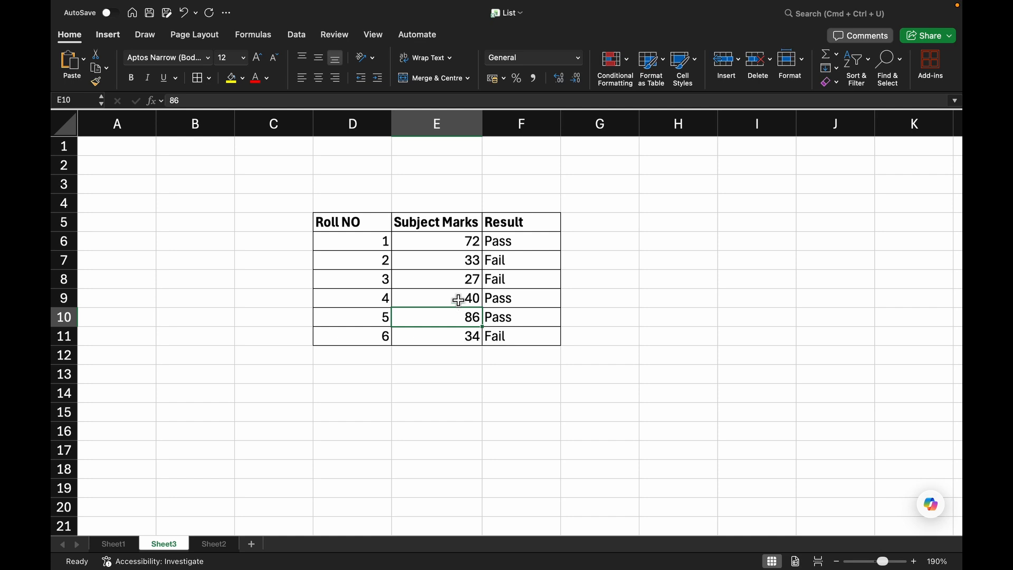
{"action": "left_click", "coordinate": [506, 298]}
{"action": "left_click", "coordinate": [445, 294]}
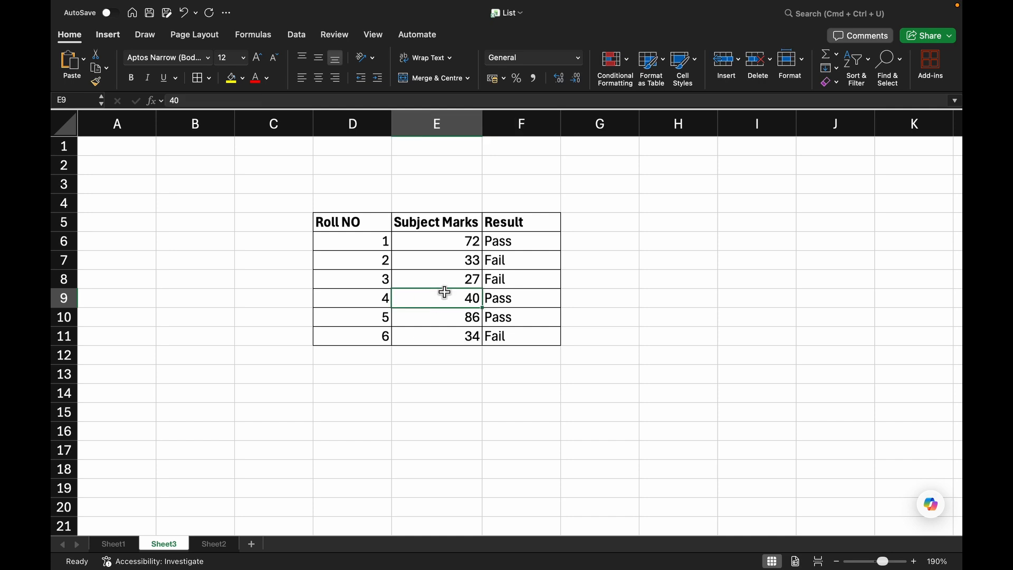
{"action": "left_click", "coordinate": [521, 305]}
Set the subject mark of roll number 4 in E9 back to 11
{"action": "left_click", "coordinate": [456, 297]}
{"action": "type", "text": "11"}
{"action": "left_click", "coordinate": [465, 336]}
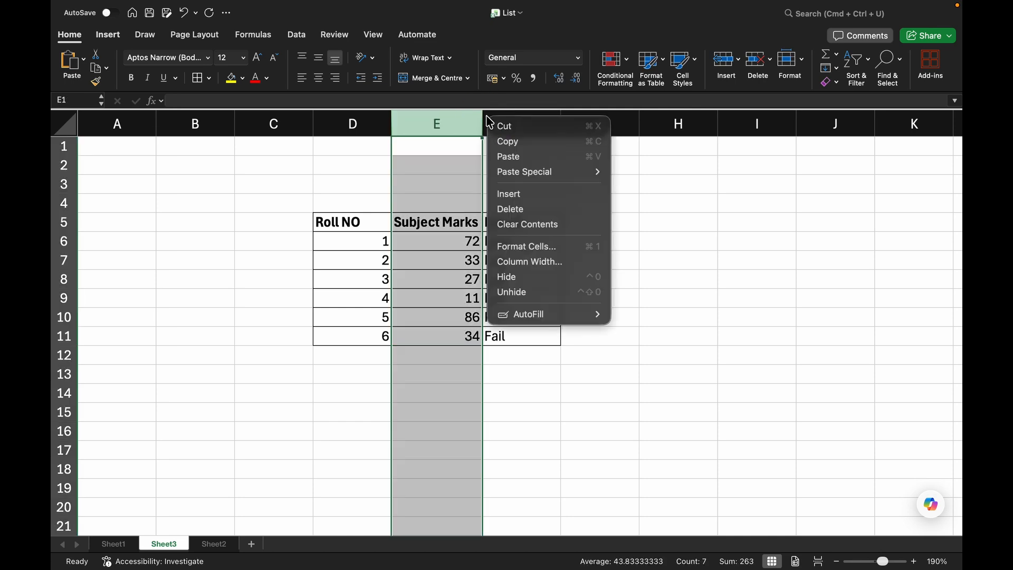
Insert a new column before Subject Marks and add the bold header "Subject1 Marks" in E5
{"action": "left_click", "coordinate": [510, 194]}
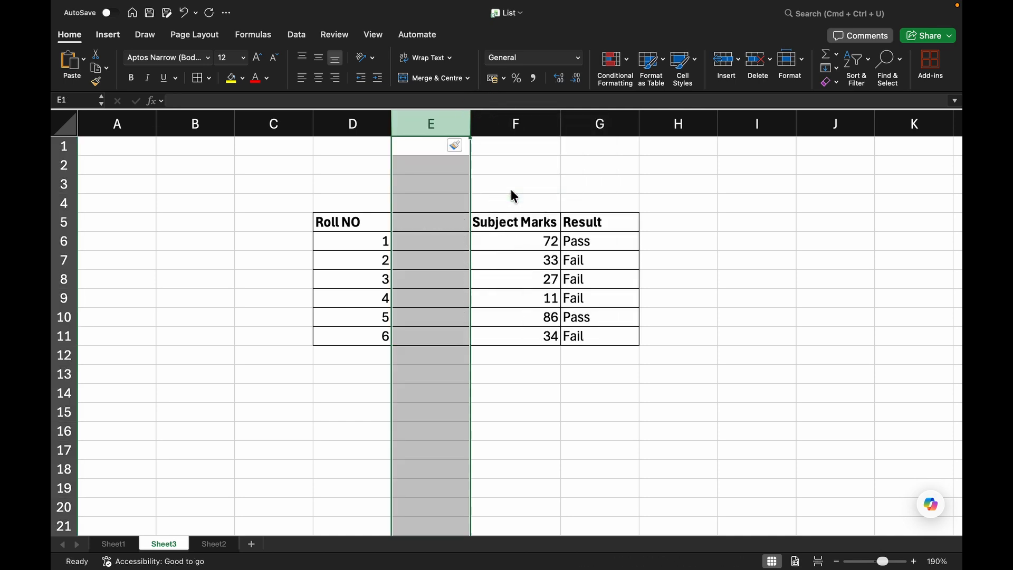
{"action": "left_click", "coordinate": [421, 224]}
{"action": "key", "text": "super+b"}
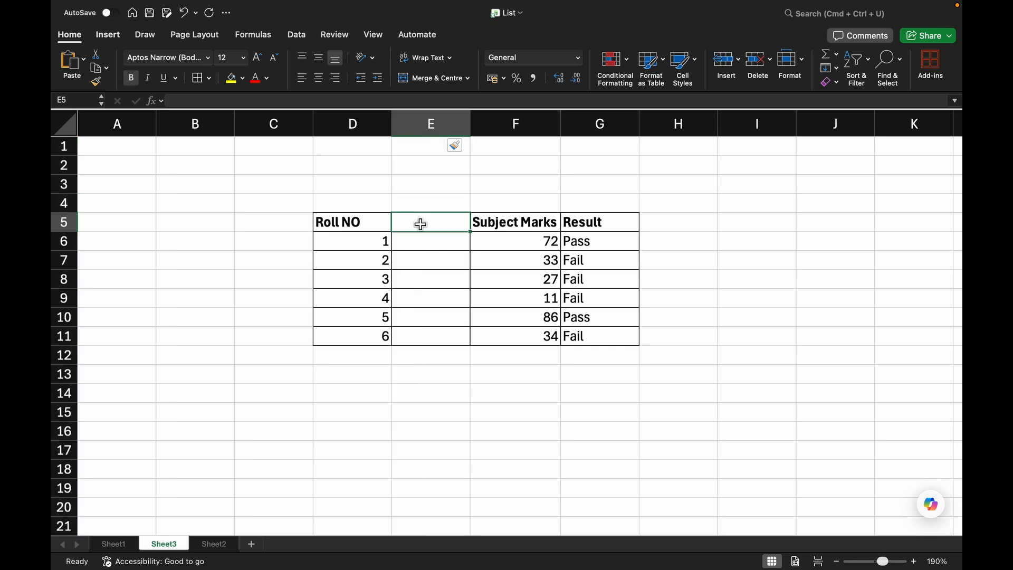
{"action": "type", "text": "Subject"}
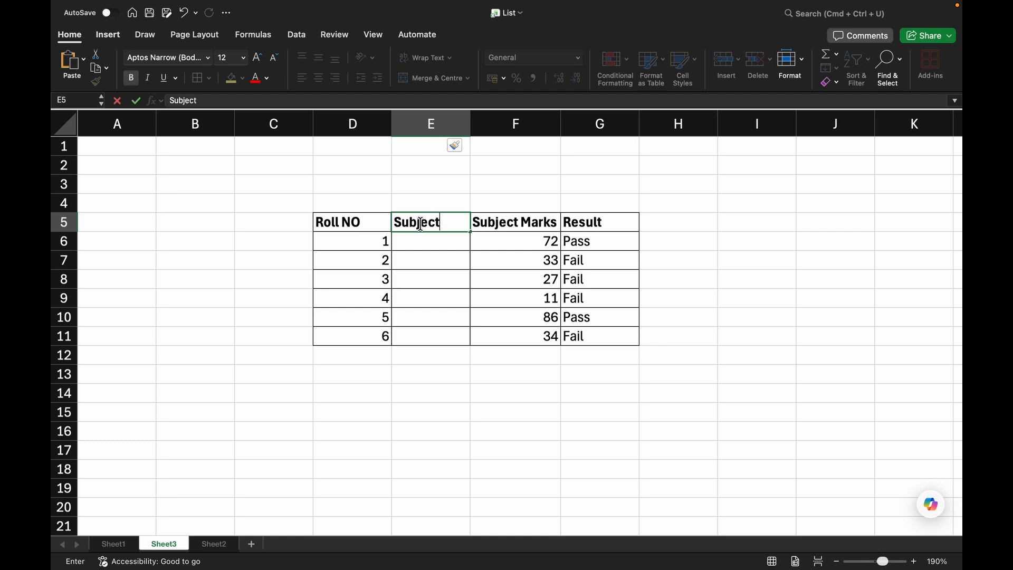
{"action": "type", "text": "1 Marks"}
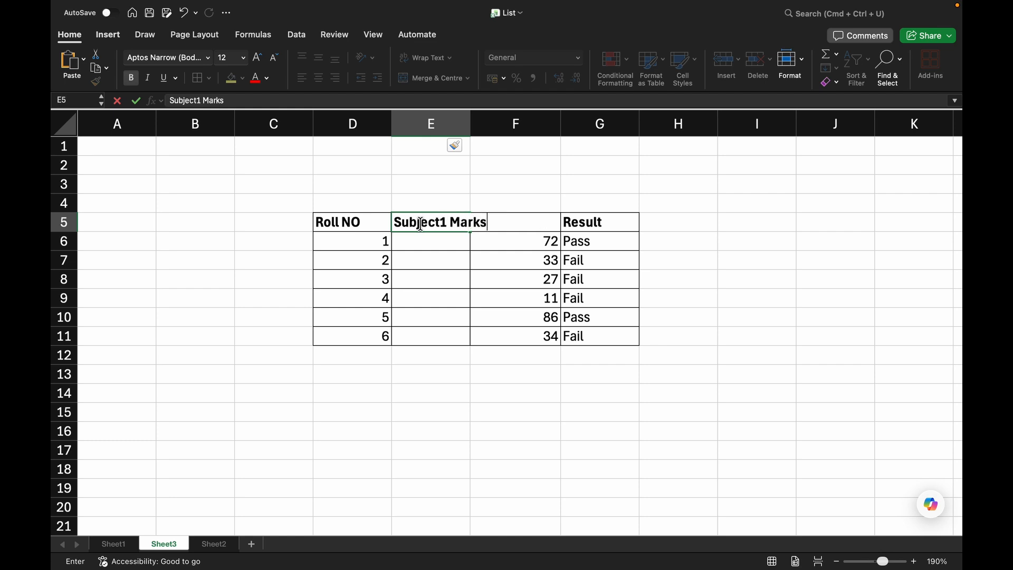
{"action": "left_click", "coordinate": [456, 373]}
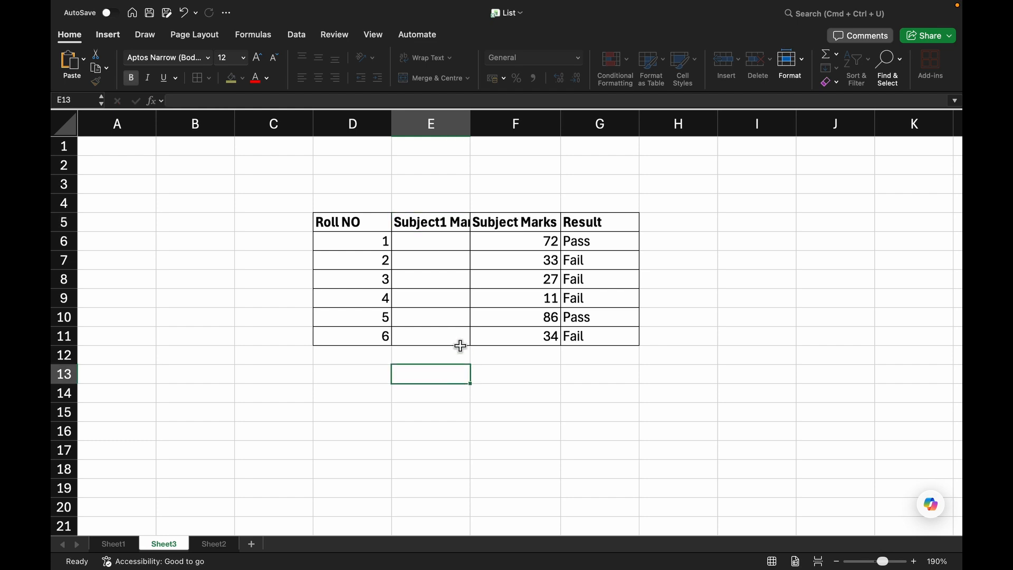
Rename the header in F5 to "Subject2 Marks" and widen columns E and F to fit their headers
{"action": "double_click", "coordinate": [519, 223]}
{"action": "type", "text": "2"}
{"action": "left_click", "coordinate": [434, 428]}
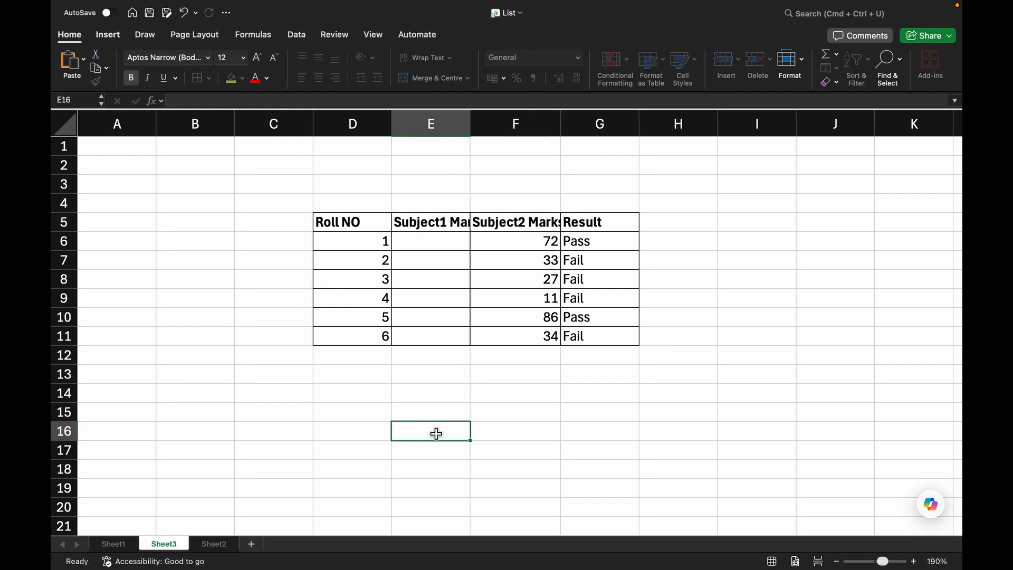
{"action": "left_click_drag", "start_coordinate": [470, 124], "coordinate": [492, 125]}
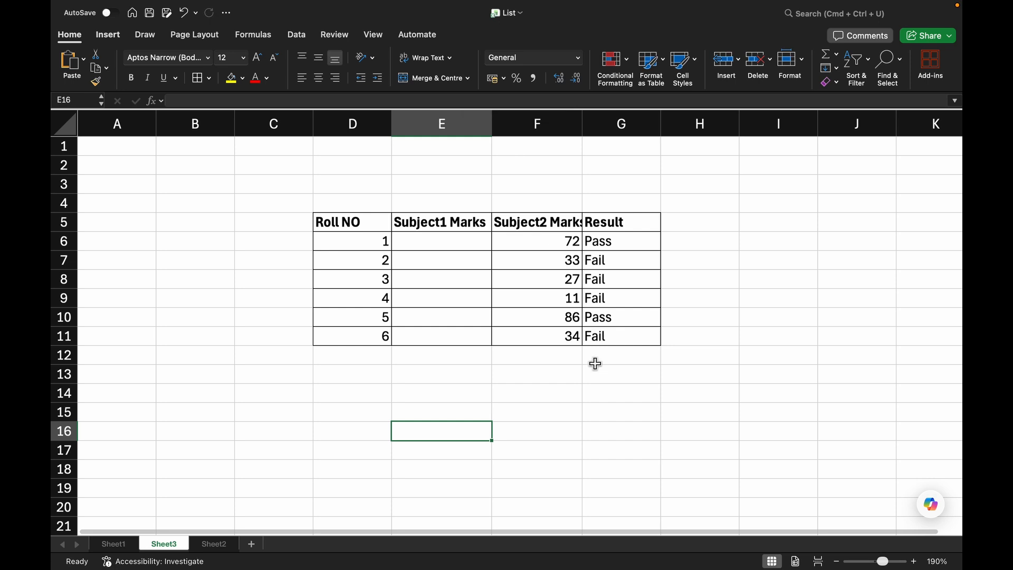
{"action": "left_click_drag", "start_coordinate": [582, 126], "coordinate": [592, 126]}
Enter =RANDBETWEEN(1,99) in E6 and fill it down to E11 for the Subject1 marks
{"action": "left_click", "coordinate": [426, 242]}
{"action": "type", "text": "="}
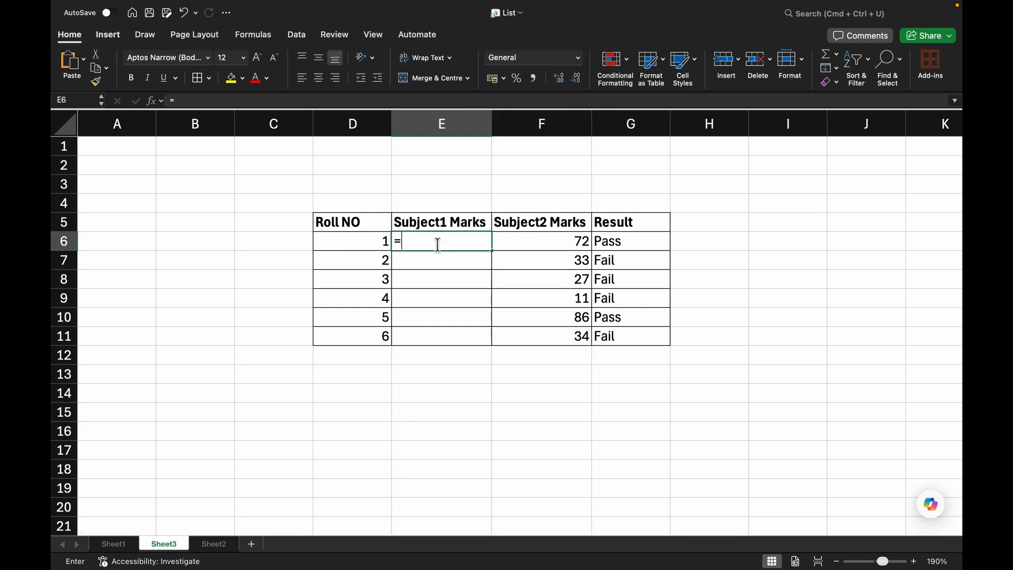
{"action": "type", "text": "RANd"}
{"action": "key", "text": "Down"}
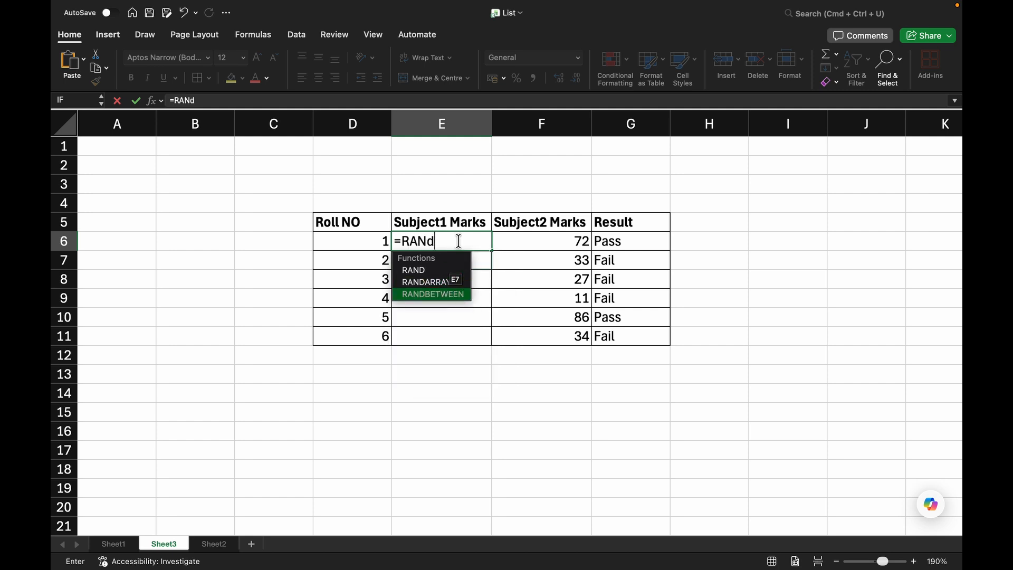
{"action": "key", "text": "Tab"}
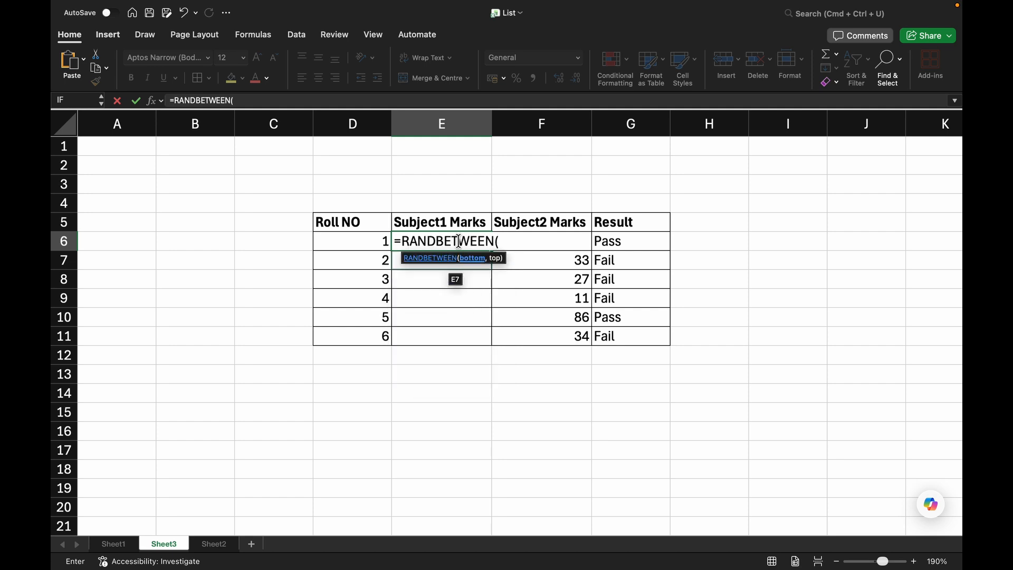
{"action": "type", "text": "1,99)"}
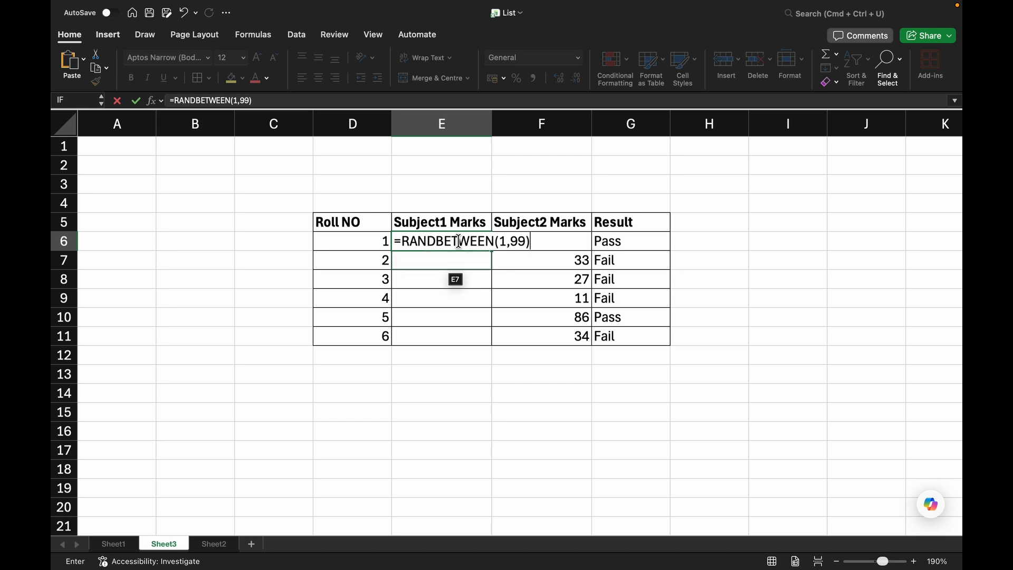
{"action": "key", "text": "Return"}
{"action": "left_click", "coordinate": [462, 239]}
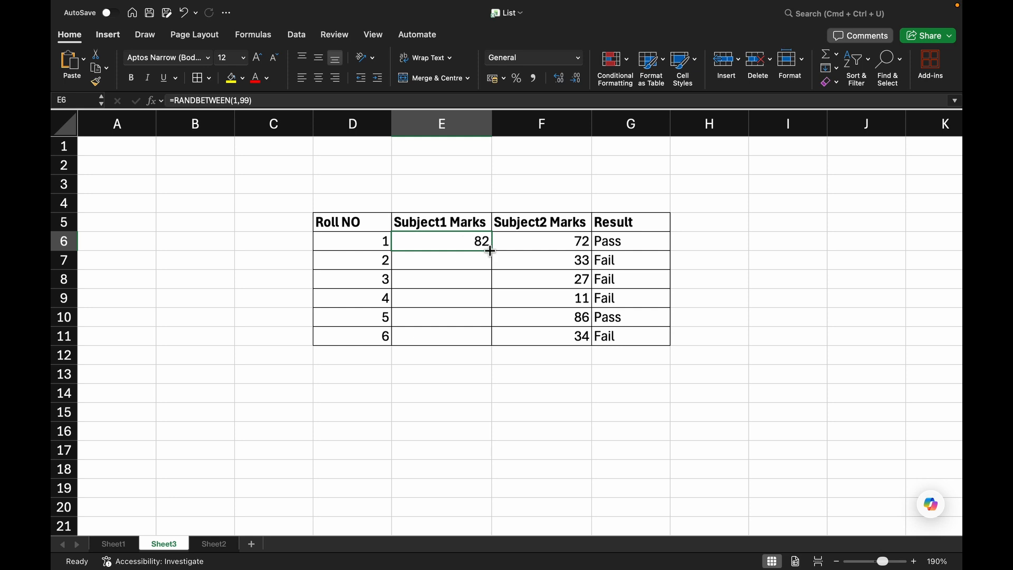
{"action": "left_click_drag", "start_coordinate": [490, 250], "coordinate": [490, 343]}
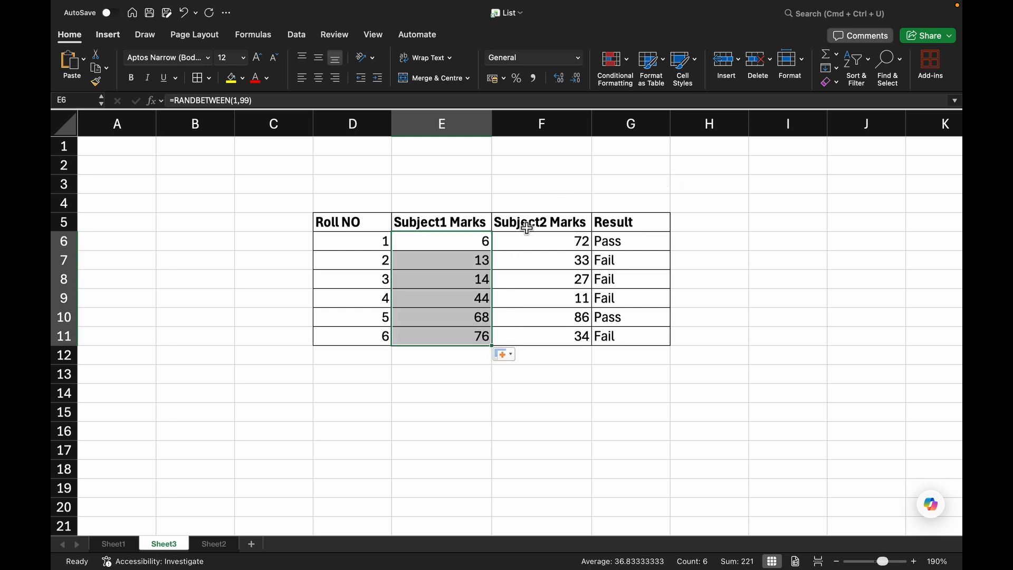
Replace the random-number formulas in E6:E11 with their static values by pasting values only over the same range
{"action": "key", "text": "super+c"}
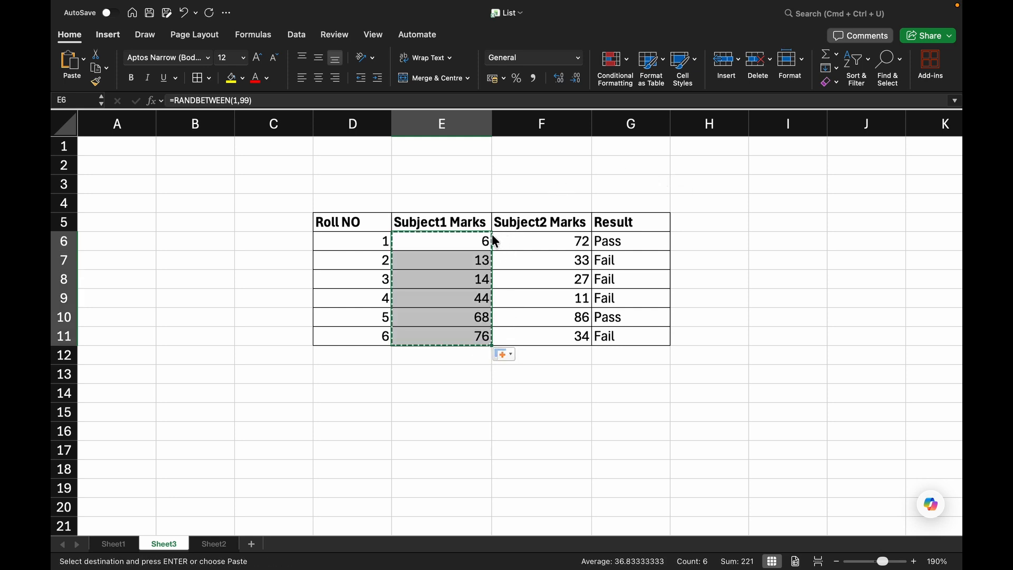
{"action": "right_click", "coordinate": [468, 257]}
{"action": "mouse_move", "coordinate": [650, 226]}
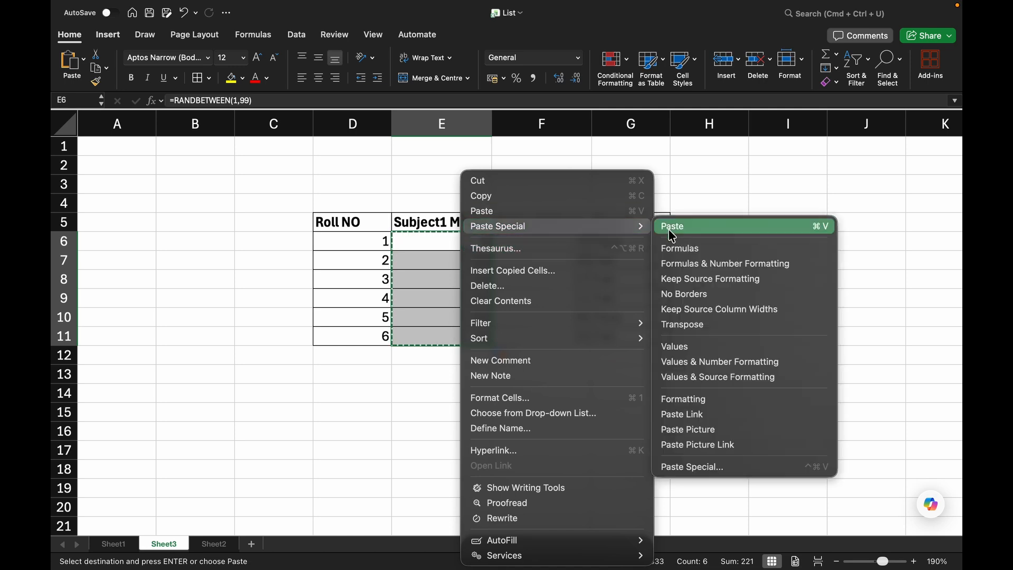
{"action": "left_click", "coordinate": [734, 347]}
{"action": "left_click", "coordinate": [485, 409]}
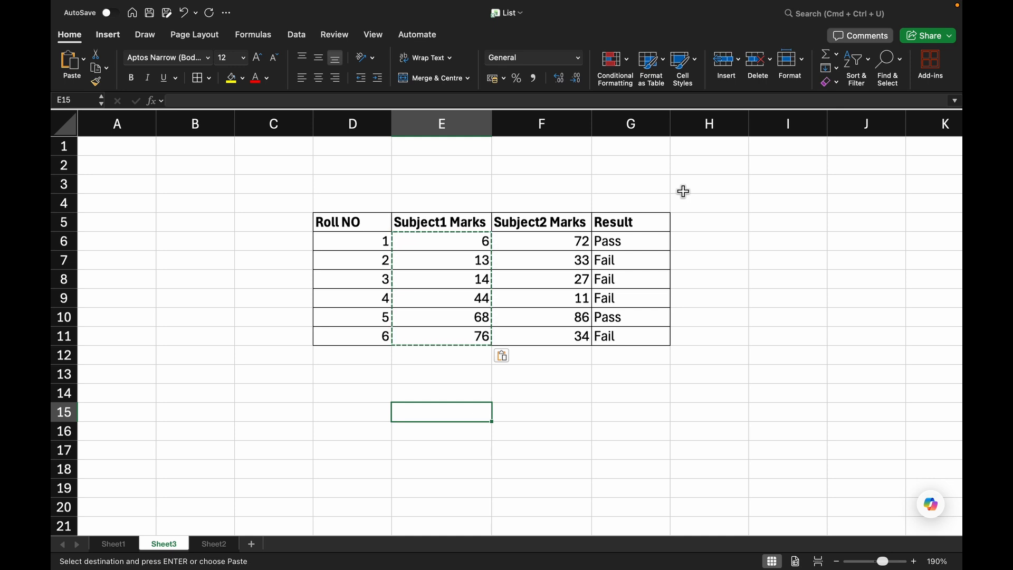
{"action": "key", "text": "Escape"}
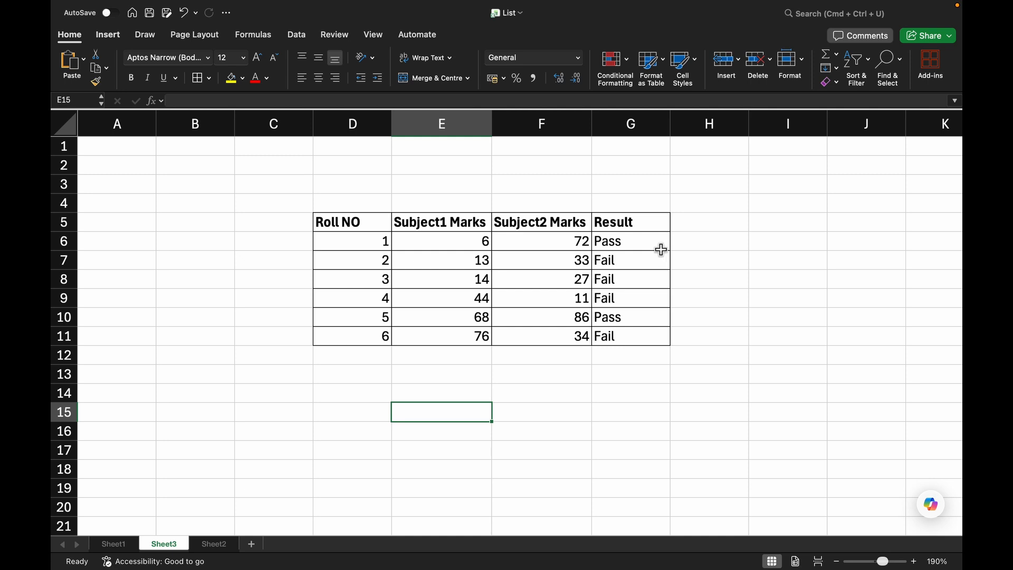
Clear the old results in G6:G11 and begin the G6 formula with IF and a nested AND function
{"action": "left_click_drag", "start_coordinate": [656, 246], "coordinate": [654, 334]}
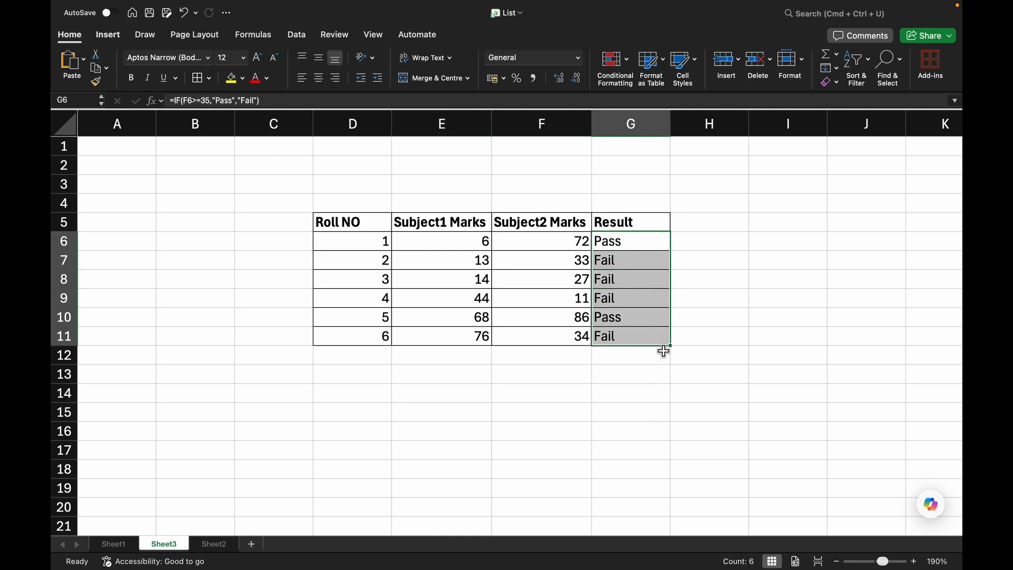
{"action": "key", "text": "Delete"}
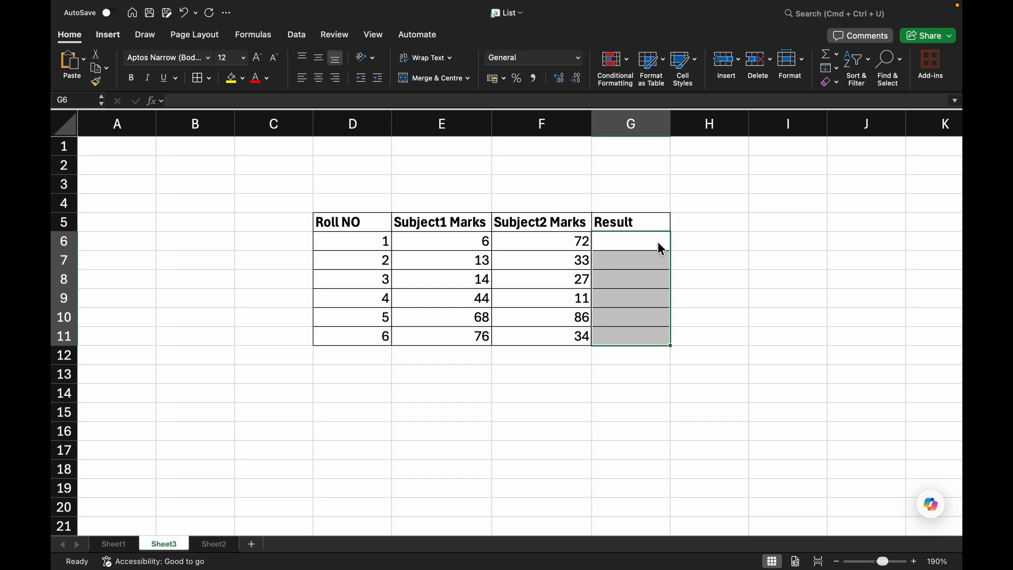
{"action": "left_click", "coordinate": [658, 243]}
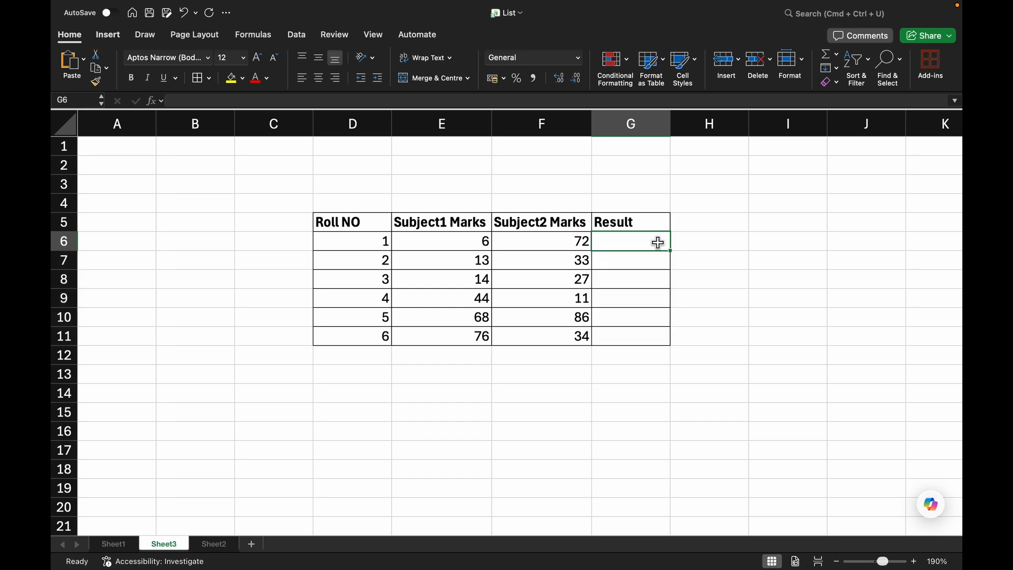
{"action": "type", "text": "="}
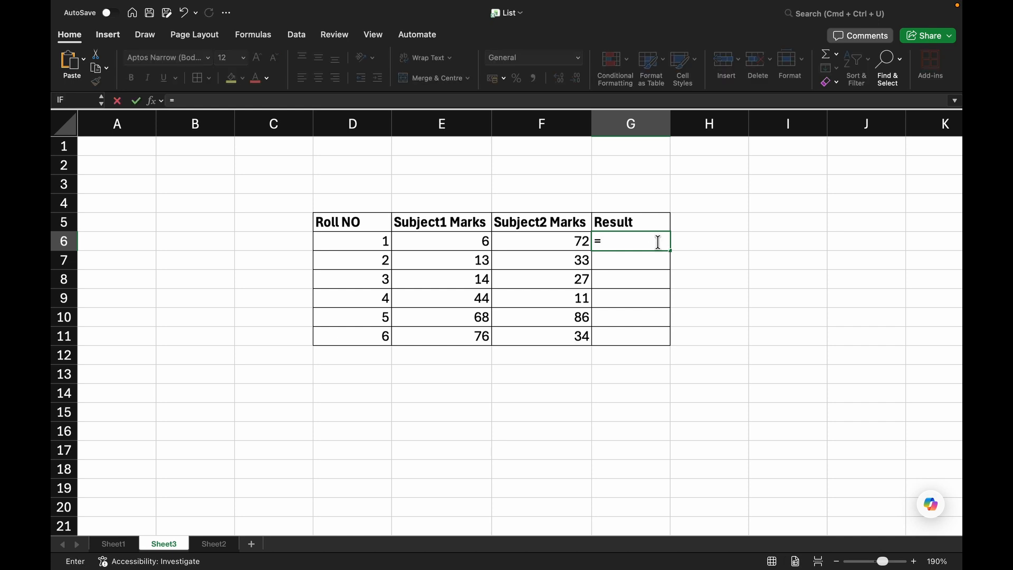
{"action": "type", "text": "I"}
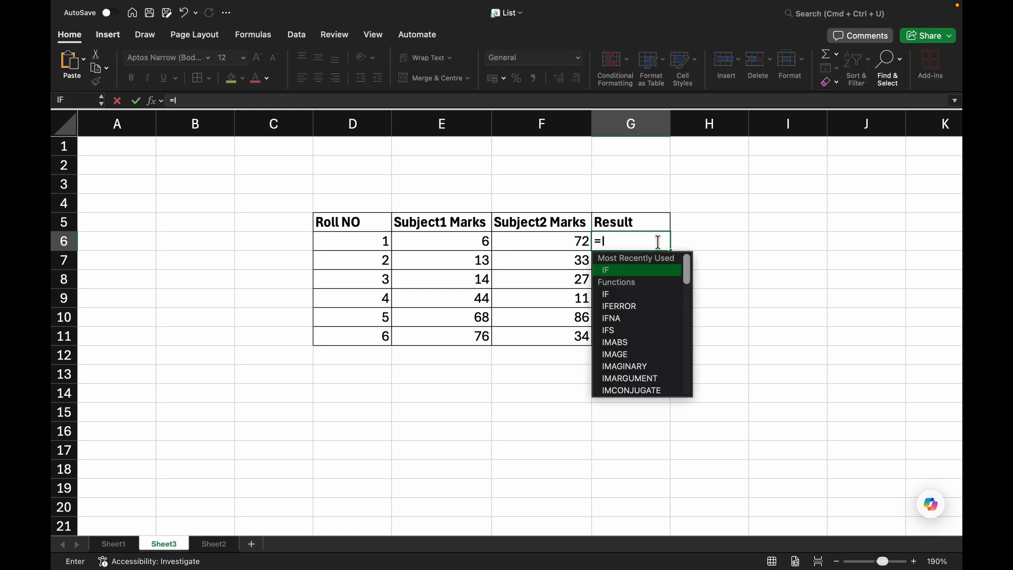
{"action": "type", "text": "F"}
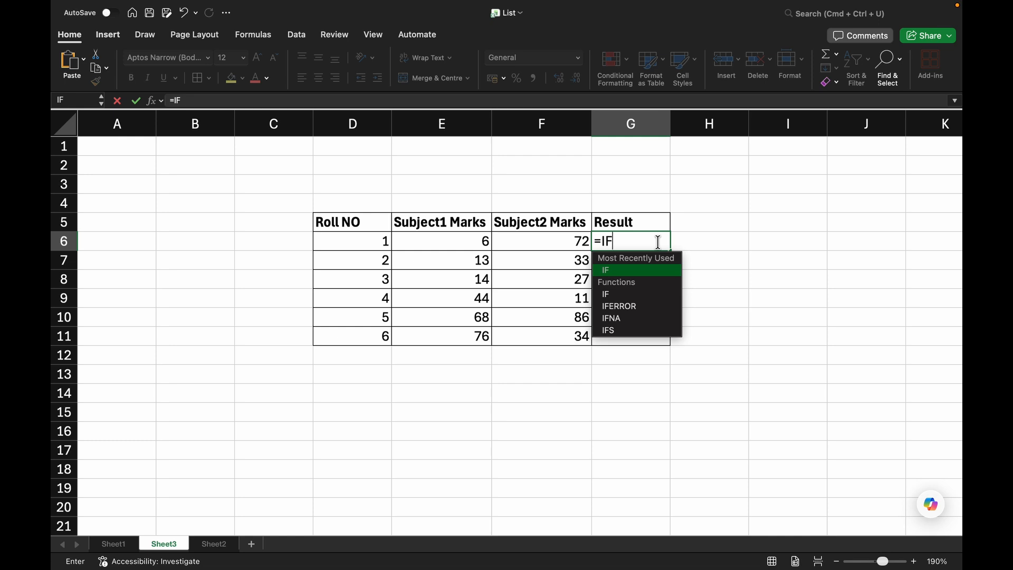
{"action": "type", "text": "("}
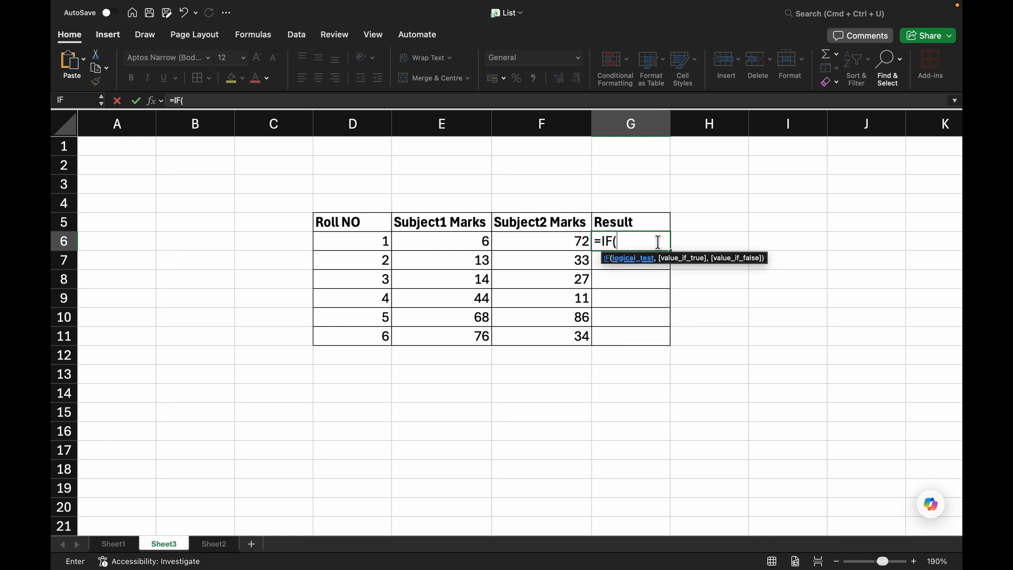
{"action": "type", "text": "A"}
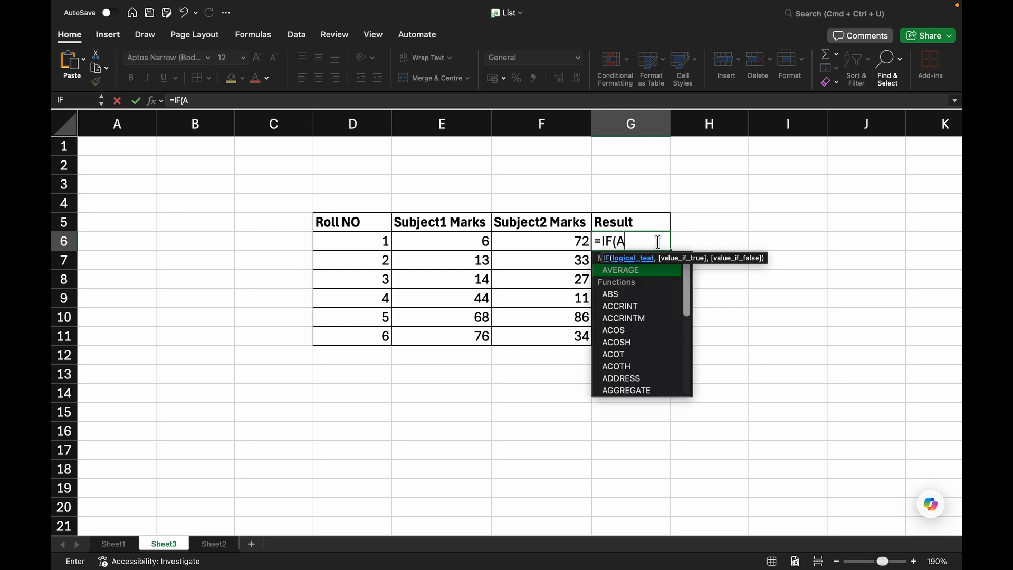
{"action": "type", "text": "ND("}
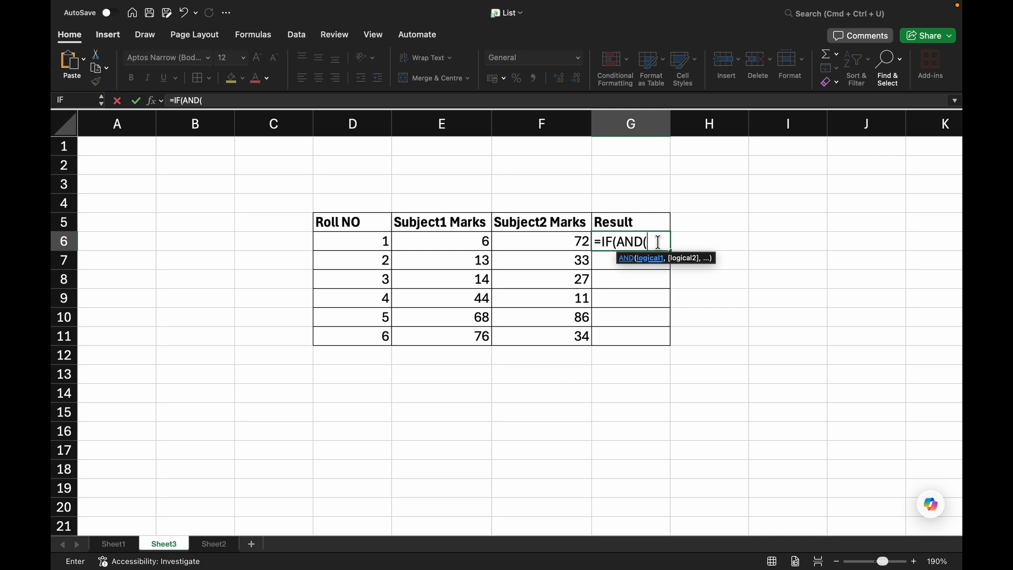
Give the AND test in G6 the conditions E6>=35 and F6>=35 and close its parenthesis
{"action": "left_click", "coordinate": [481, 238]}
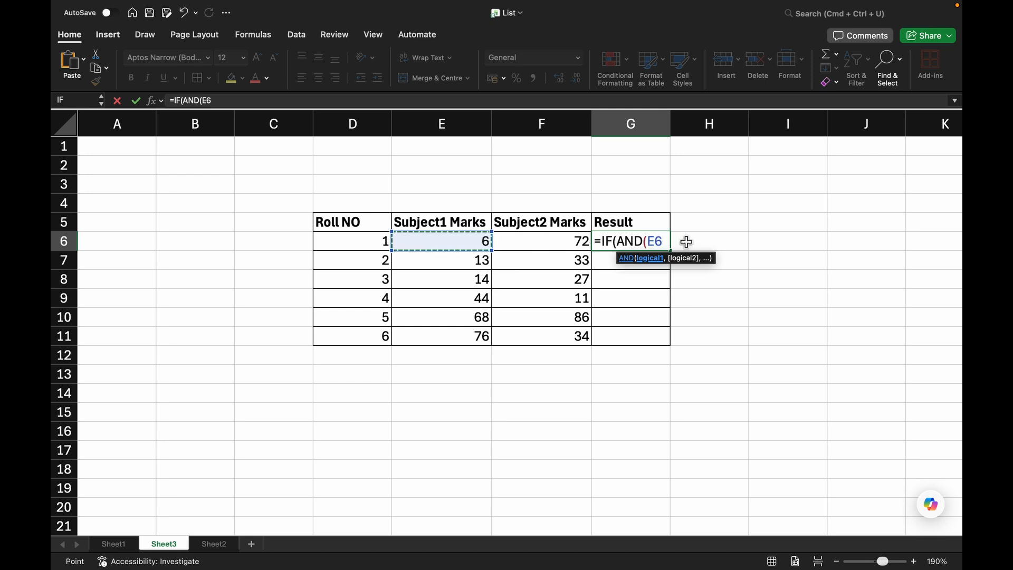
{"action": "type", "text": ">="}
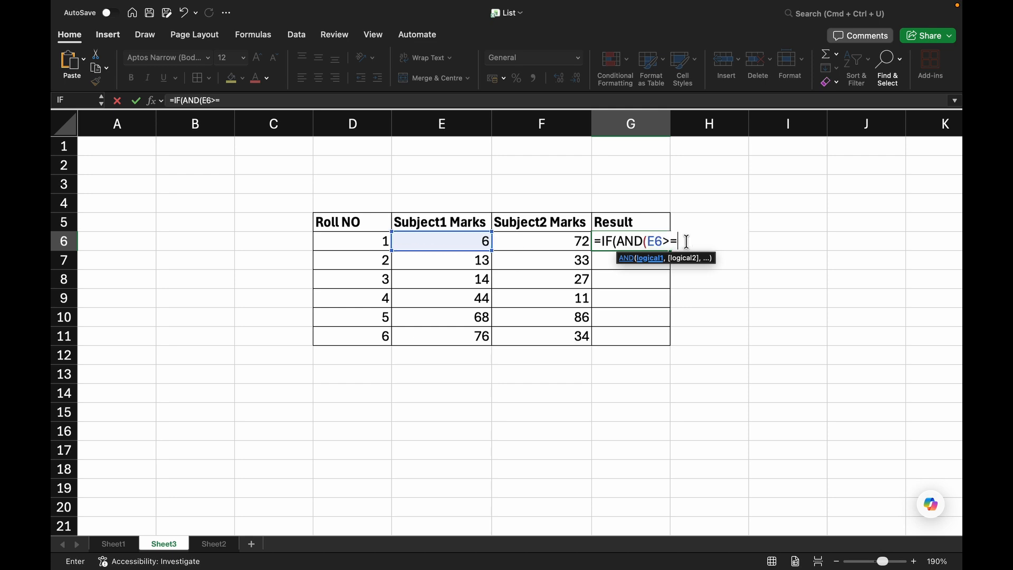
{"action": "type", "text": "35,"}
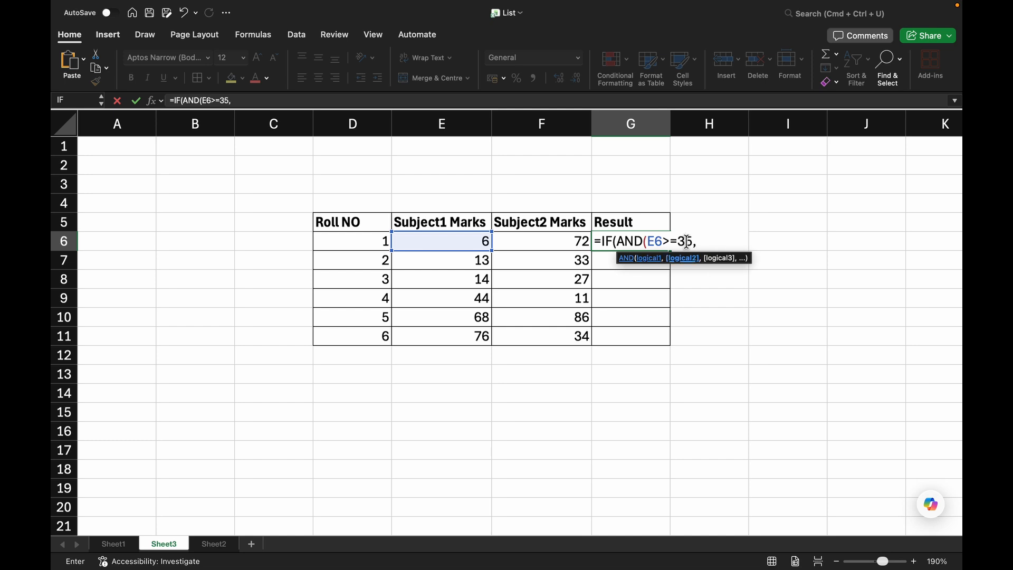
{"action": "left_click", "coordinate": [570, 244]}
{"action": "type", "text": ">"}
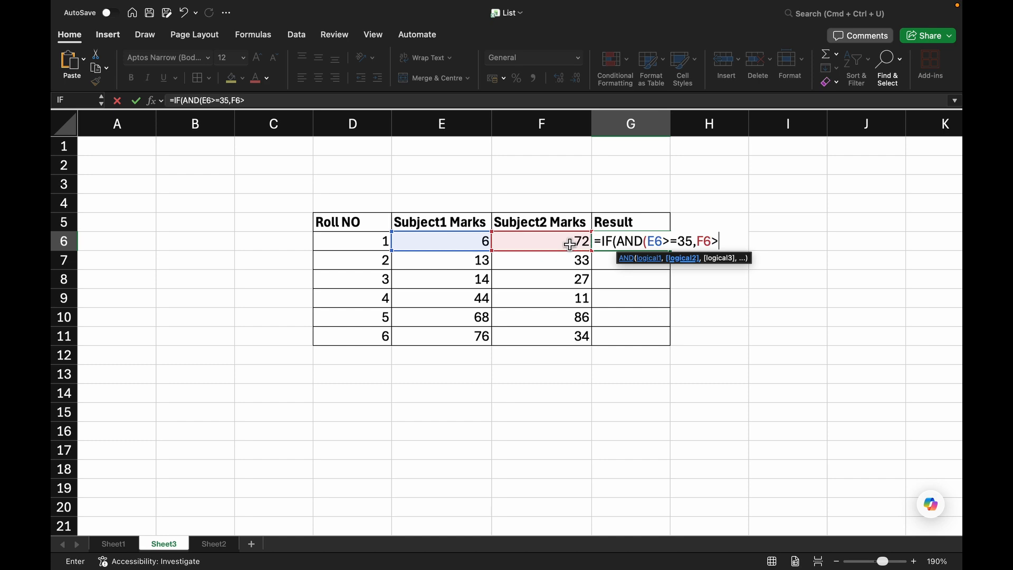
{"action": "type", "text": "=35)"}
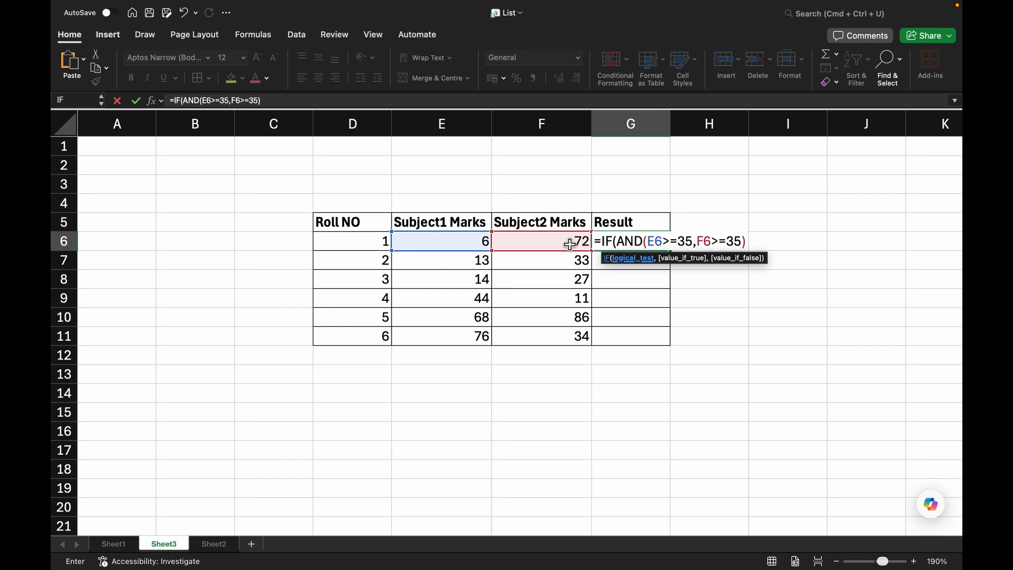
Complete the G6 formula with "Pass" if true and "Fail" if false, giving =IF(AND(E6>=35,F6>=35),"Pass","Fail")
{"action": "type", "text": ","}
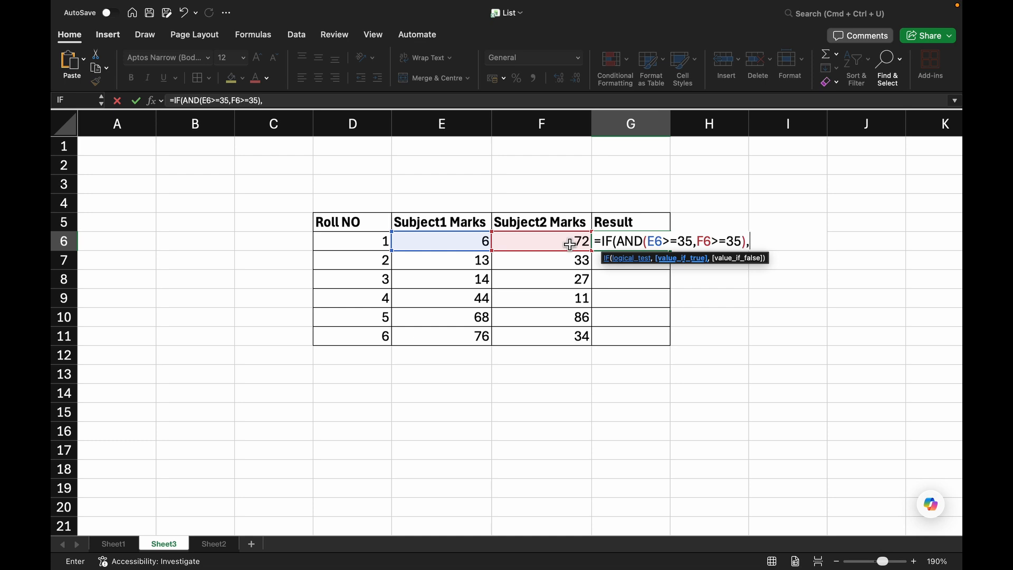
{"action": "type", "text": "\"\""}
{"action": "key", "text": "Return"}
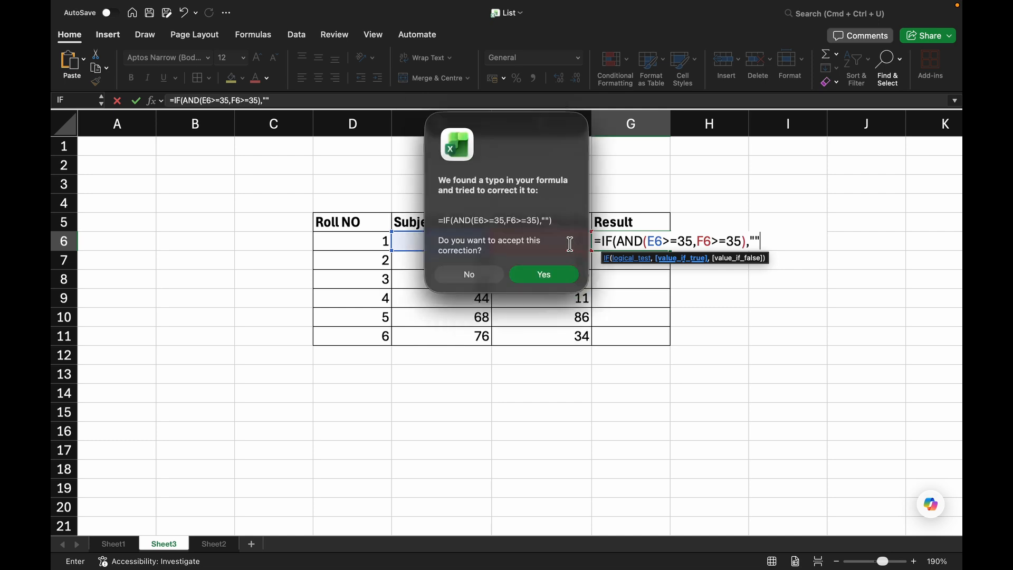
{"action": "left_click", "coordinate": [484, 273]}
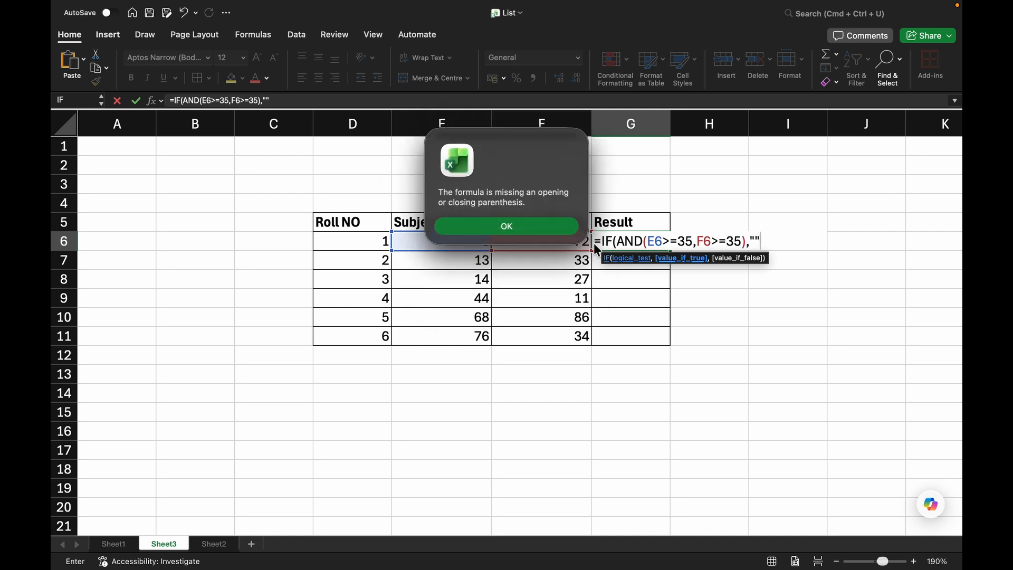
{"action": "left_click", "coordinate": [534, 225]}
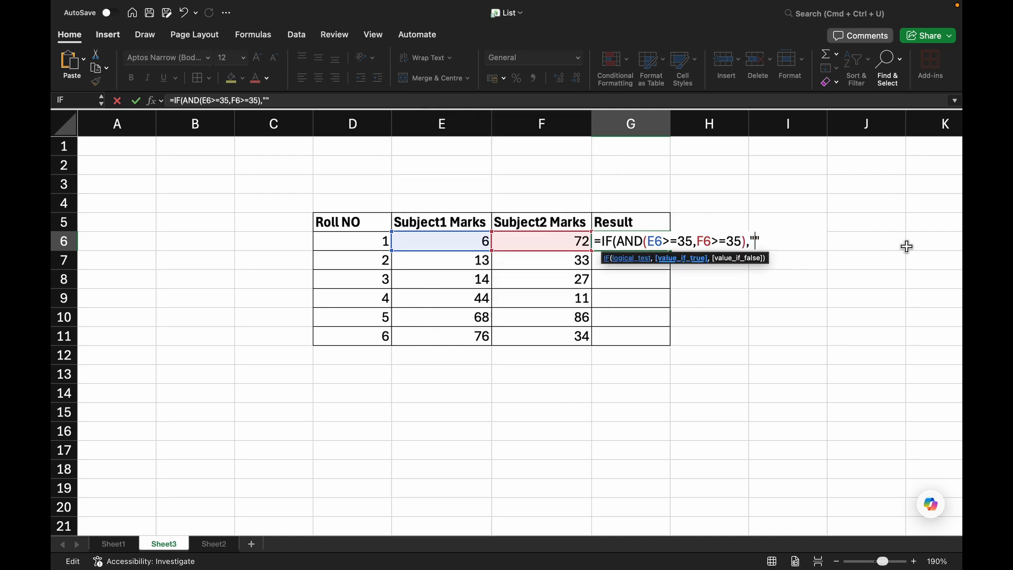
{"action": "type", "text": "Pass"}
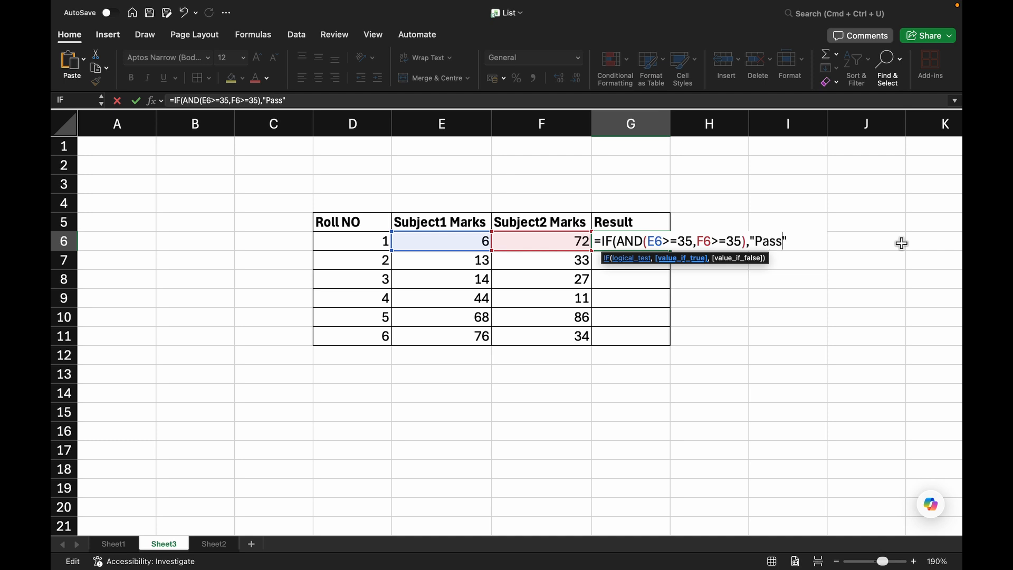
{"action": "key", "text": "Right"}
{"action": "type", "text": ",\"Fail"}
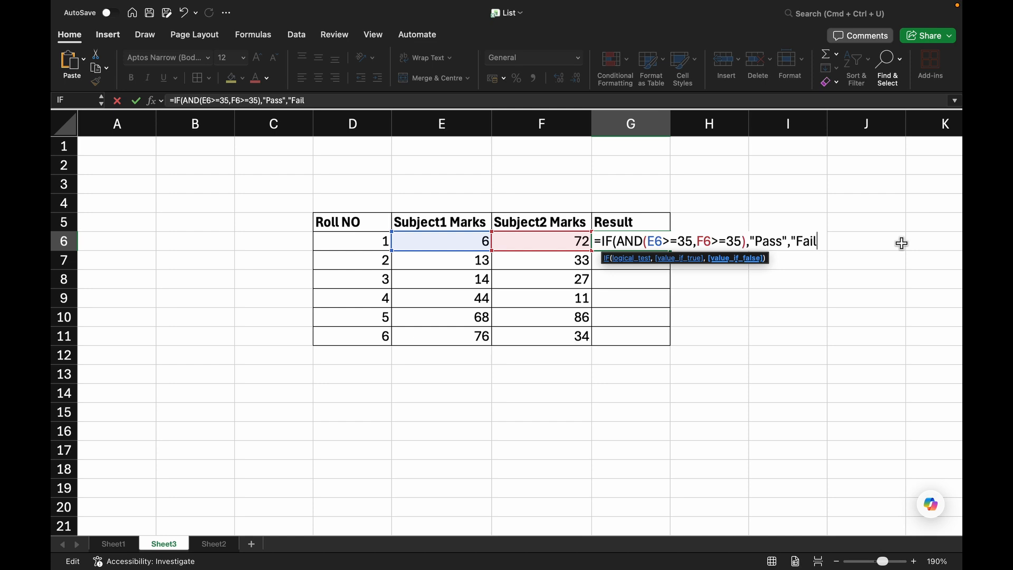
{"action": "type", "text": "\")"}
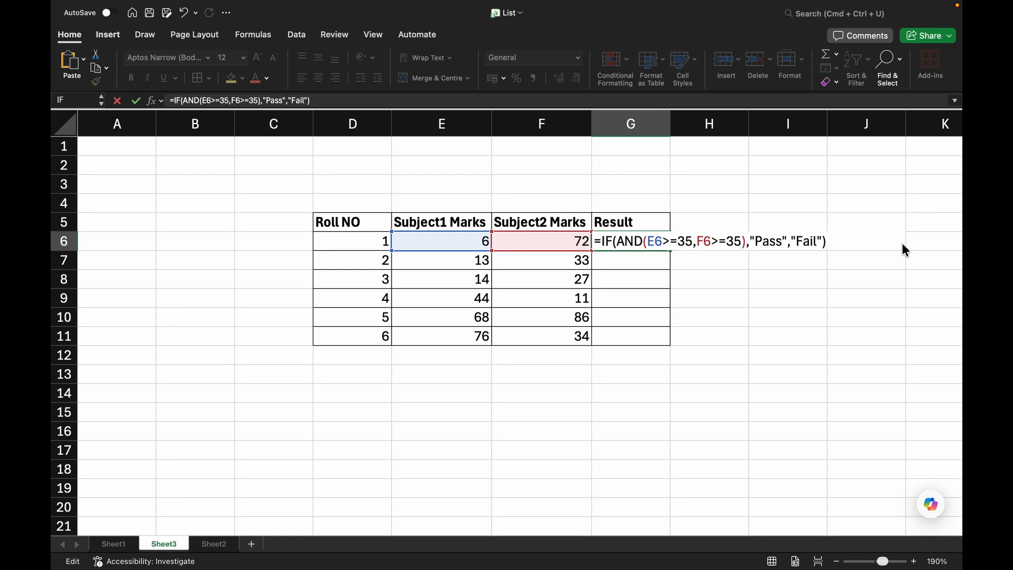
{"action": "key", "text": "Return"}
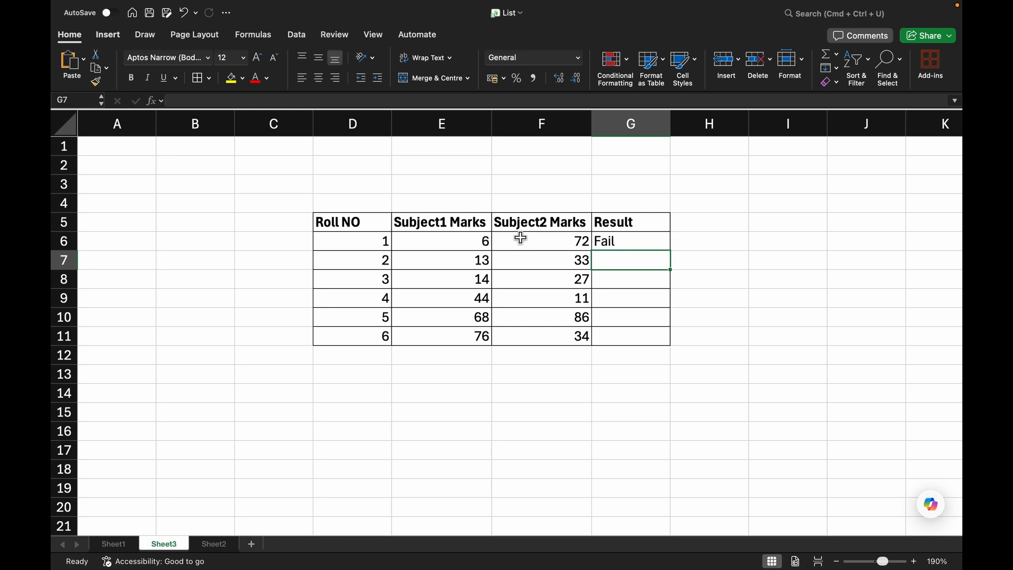
Fill the Pass/Fail formula from G6 down to G11
{"action": "left_click", "coordinate": [642, 237]}
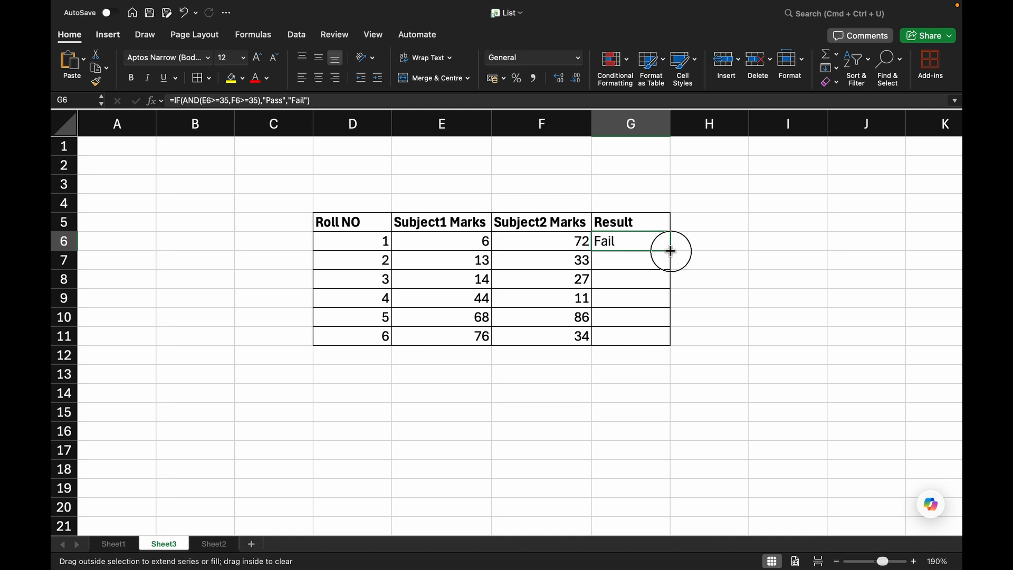
{"action": "left_click_drag", "start_coordinate": [671, 251], "coordinate": [673, 338]}
{"action": "left_click", "coordinate": [708, 278]}
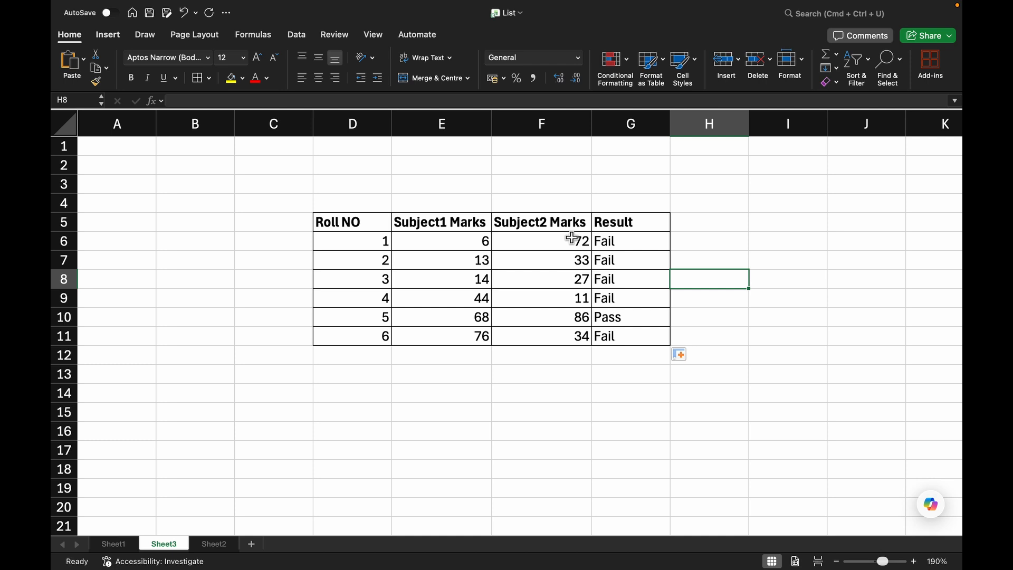
Extend the Result header in G5 to read Result(AND)
{"action": "double_click", "coordinate": [655, 225]}
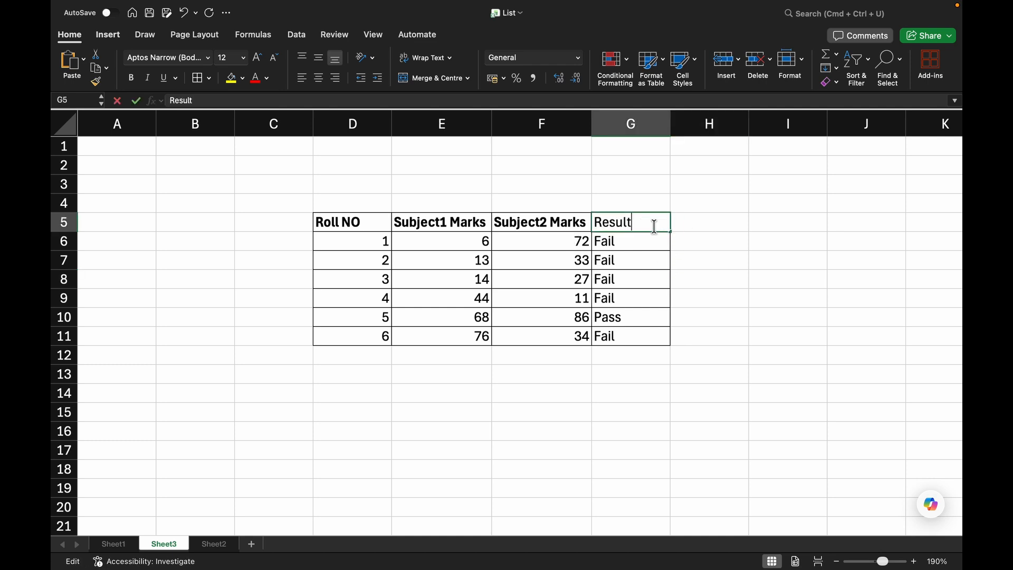
{"action": "type", "text": "()"}
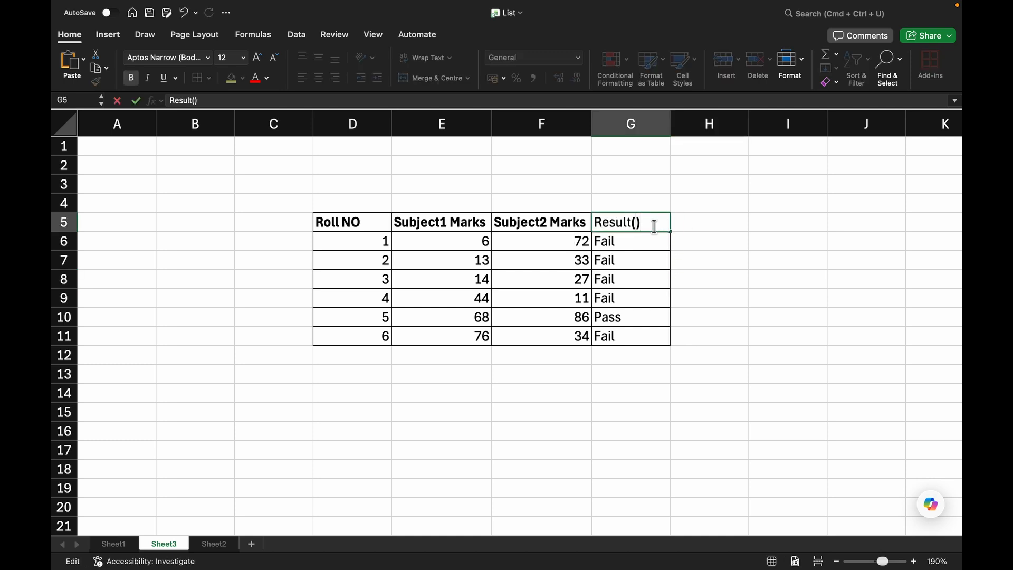
{"action": "type", "text": "AND"}
Add the header Result(OR) in H5 for a second result column
{"action": "left_click", "coordinate": [684, 223]}
{"action": "type", "text": "RE"}
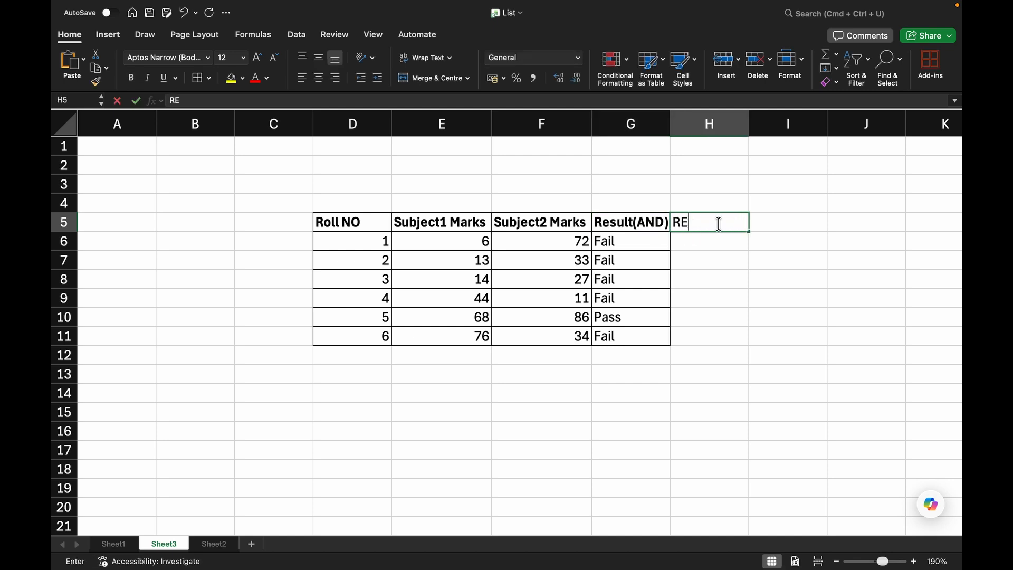
{"action": "key", "text": "BackSpace"}
{"action": "type", "text": "esu"}
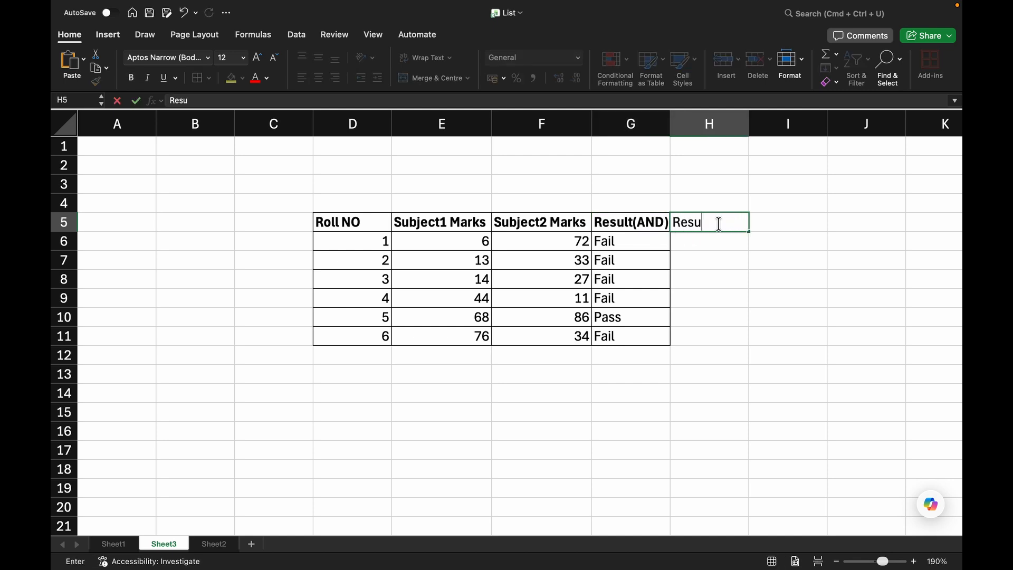
{"action": "type", "text": "lt("}
{"action": "key", "text": "Left"}
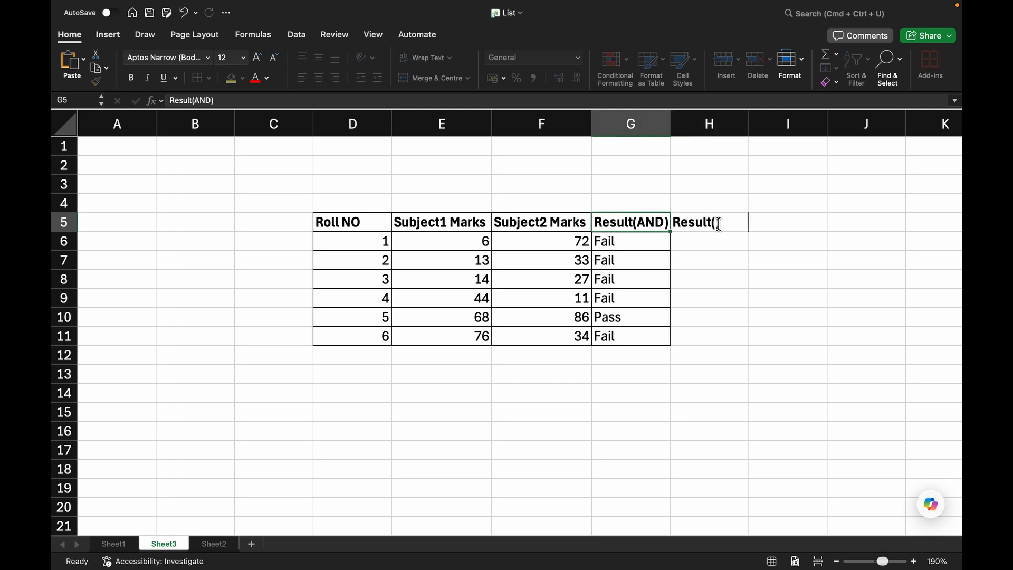
{"action": "double_click", "coordinate": [716, 223]}
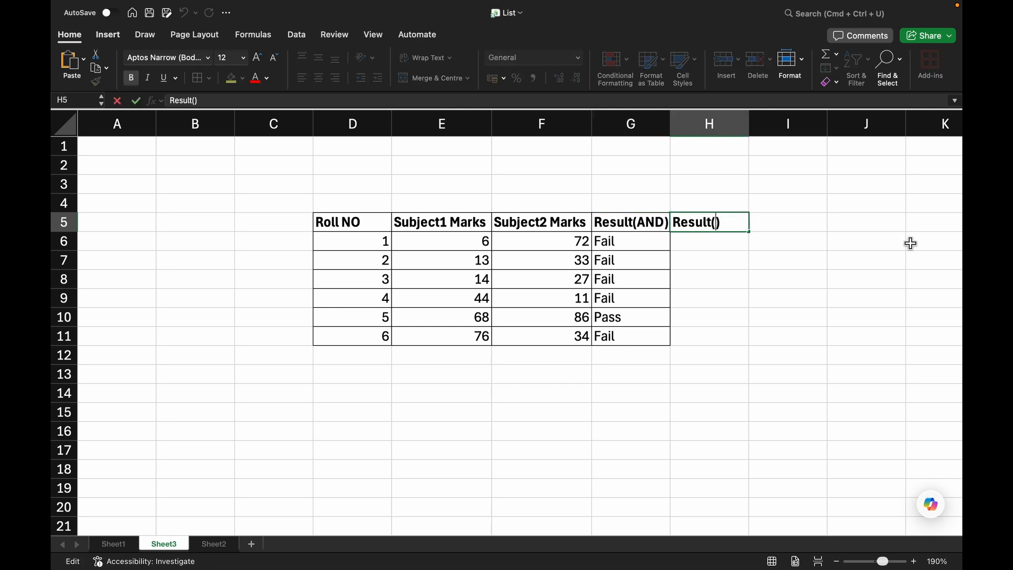
{"action": "type", "text": "OR"}
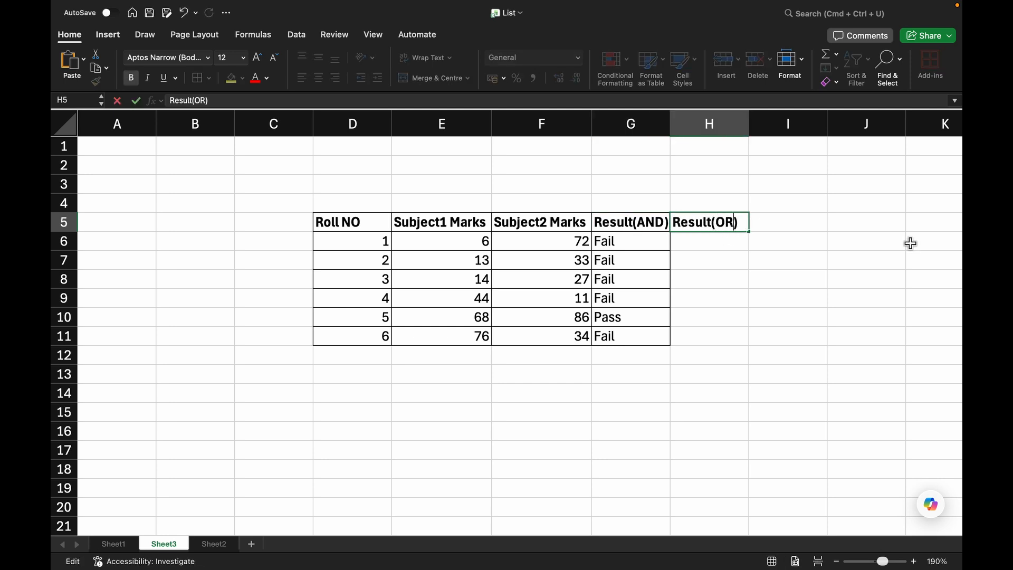
Begin the H6 formula with IF and a nested OR function, as =IF(OR(
{"action": "left_click", "coordinate": [694, 246]}
{"action": "type", "text": "="}
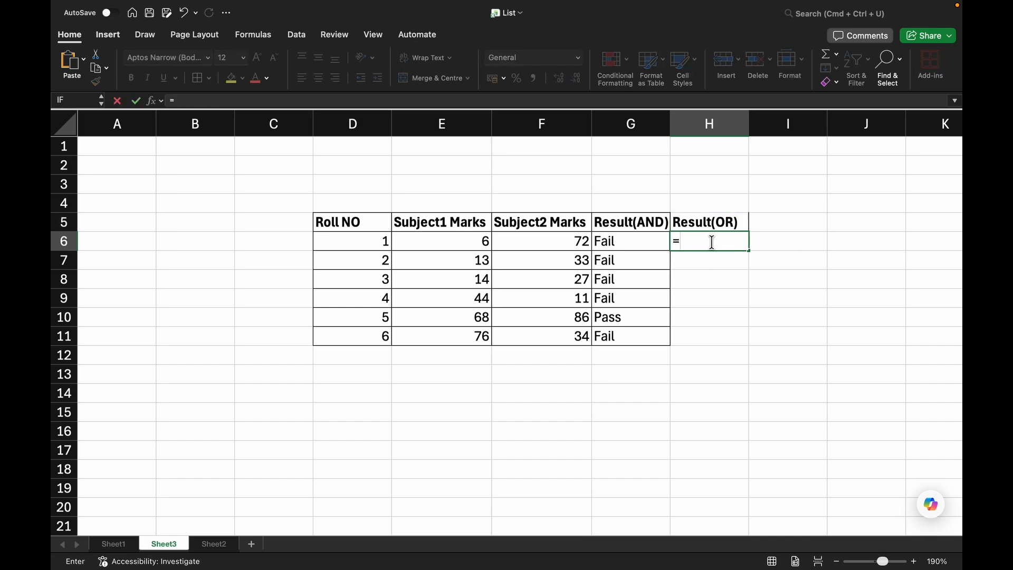
{"action": "type", "text": "IF"}
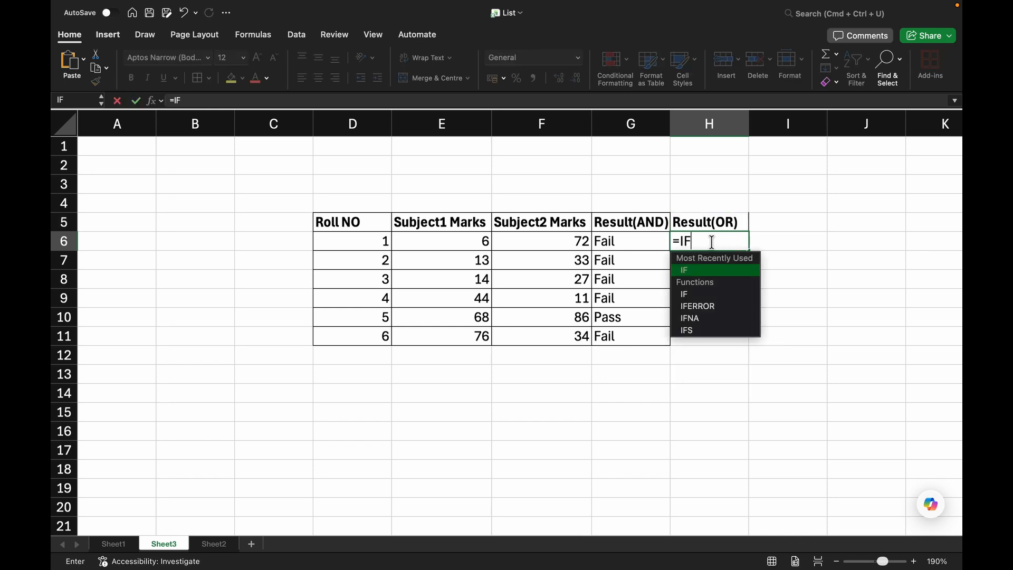
{"action": "left_click", "coordinate": [755, 271]}
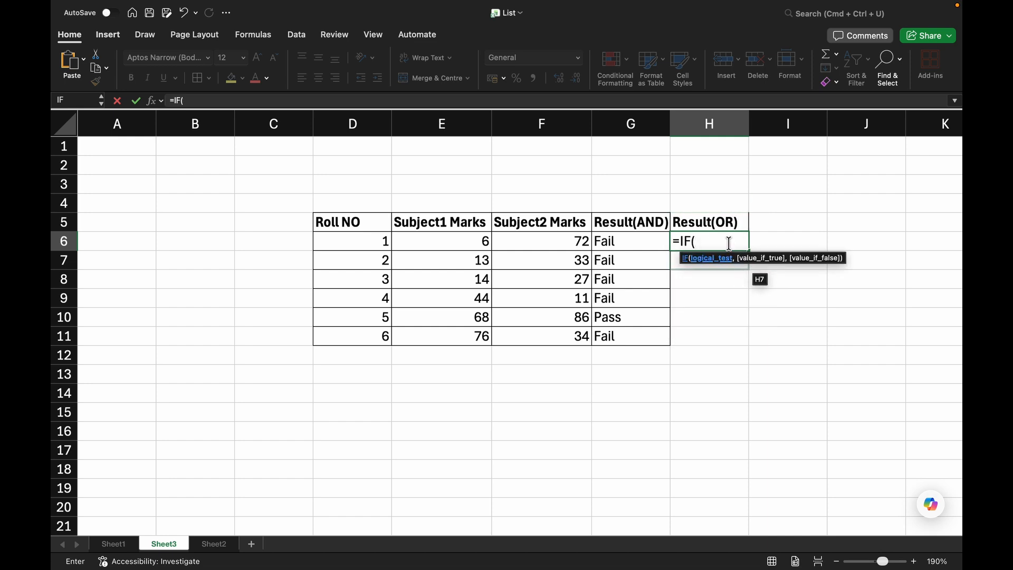
{"action": "type", "text": "OR"}
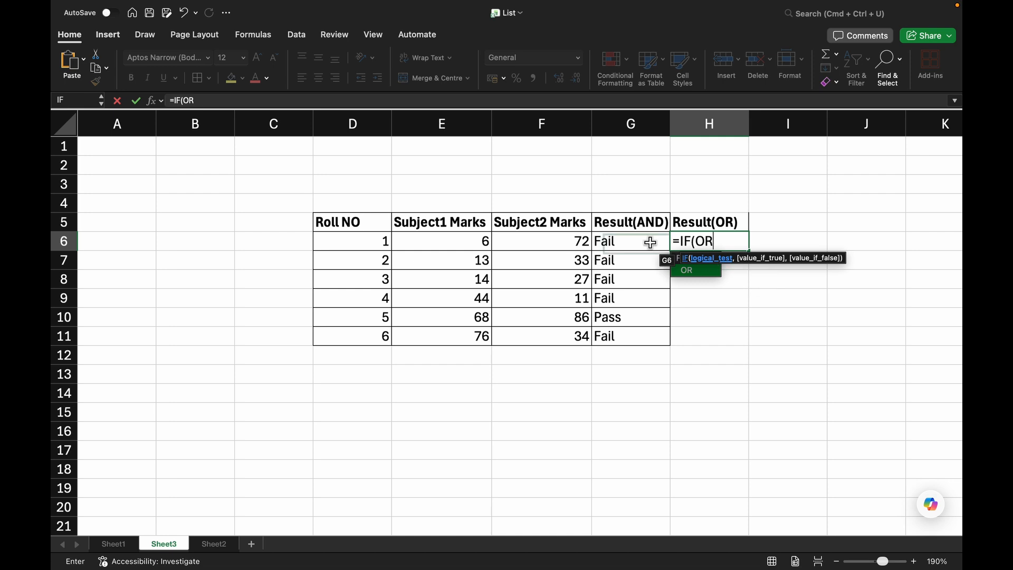
{"action": "left_click", "coordinate": [593, 240]}
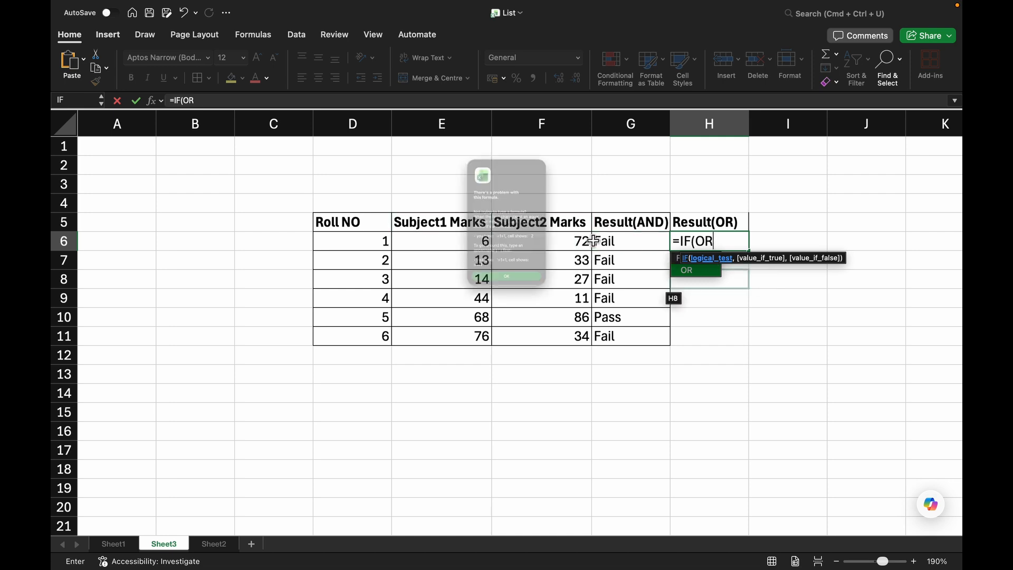
{"action": "left_click", "coordinate": [536, 335]}
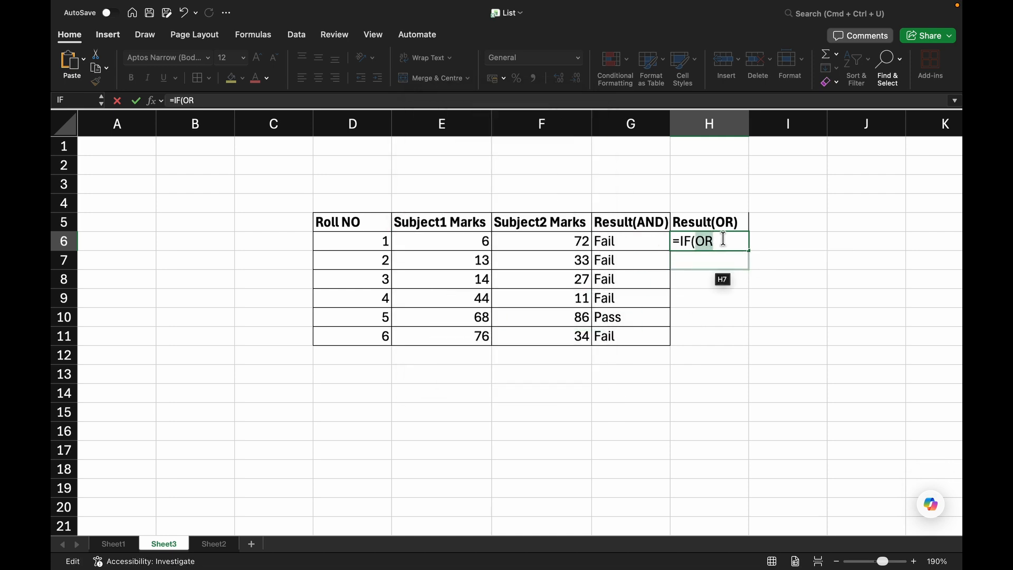
{"action": "left_click", "coordinate": [723, 239]}
{"action": "type", "text": "("}
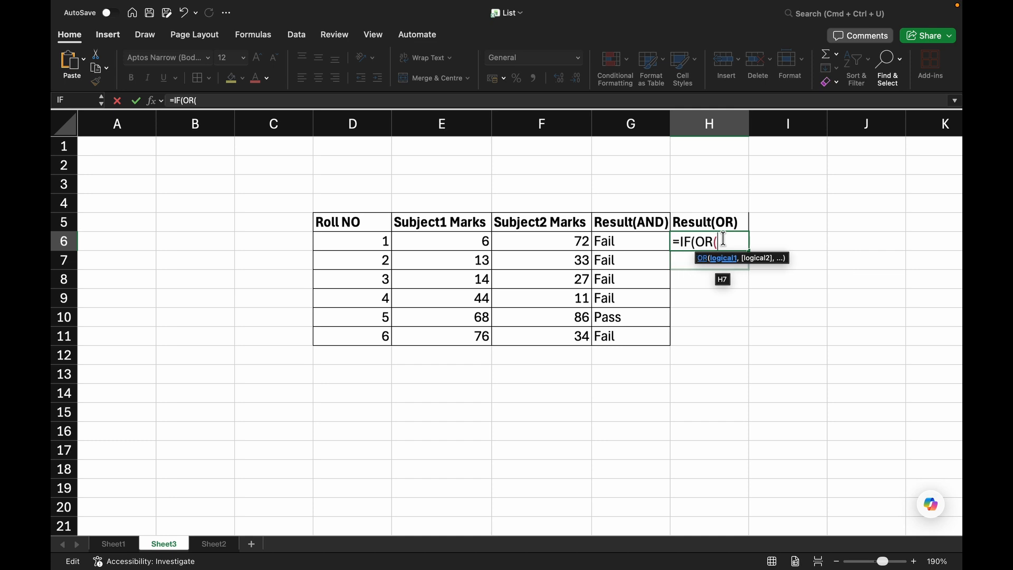
Give the OR test in H6 the conditions E6>=35 and F6>=35 and close its parenthesis
{"action": "left_click", "coordinate": [475, 242]}
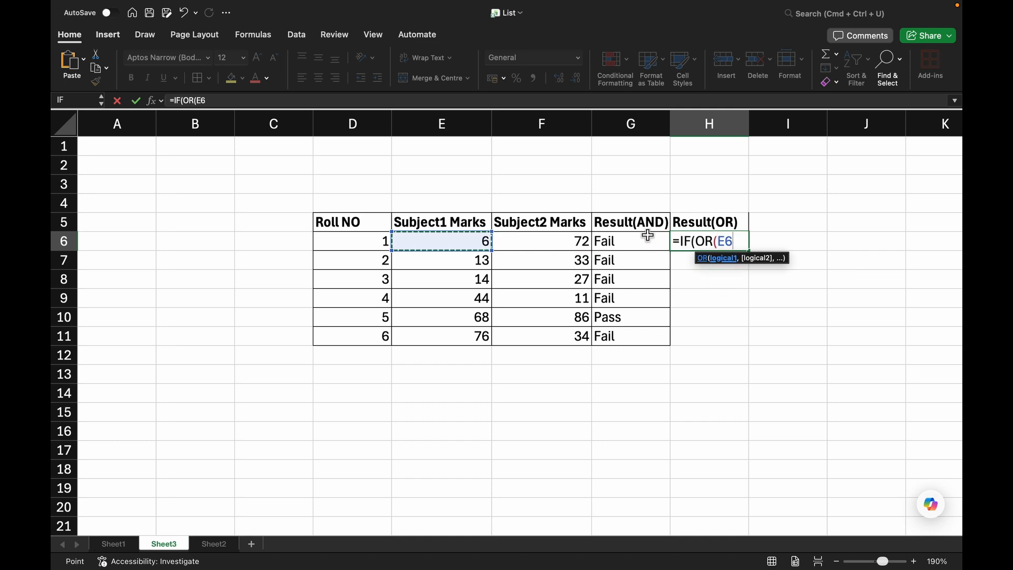
{"action": "type", "text": ">="}
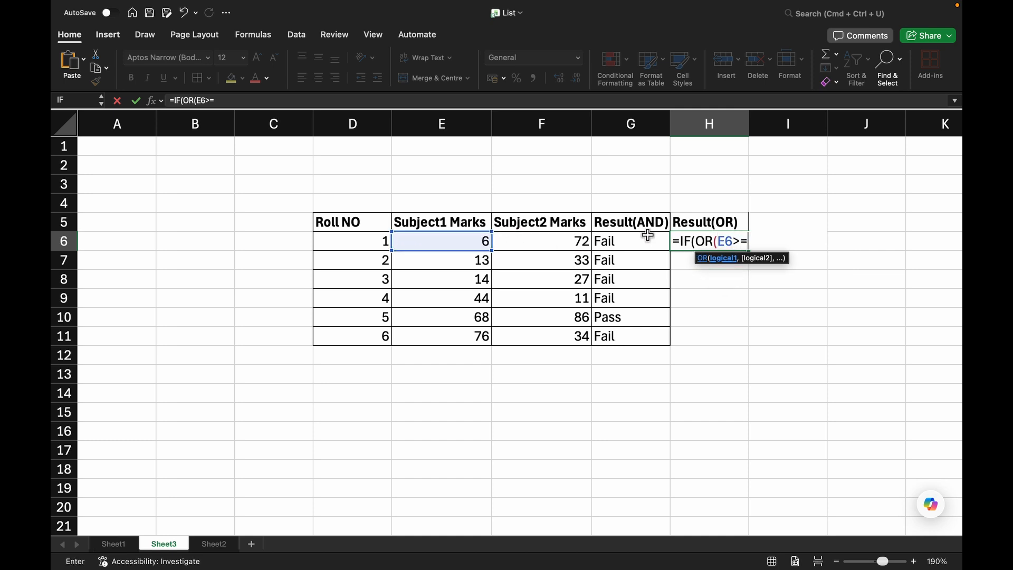
{"action": "type", "text": "35,"}
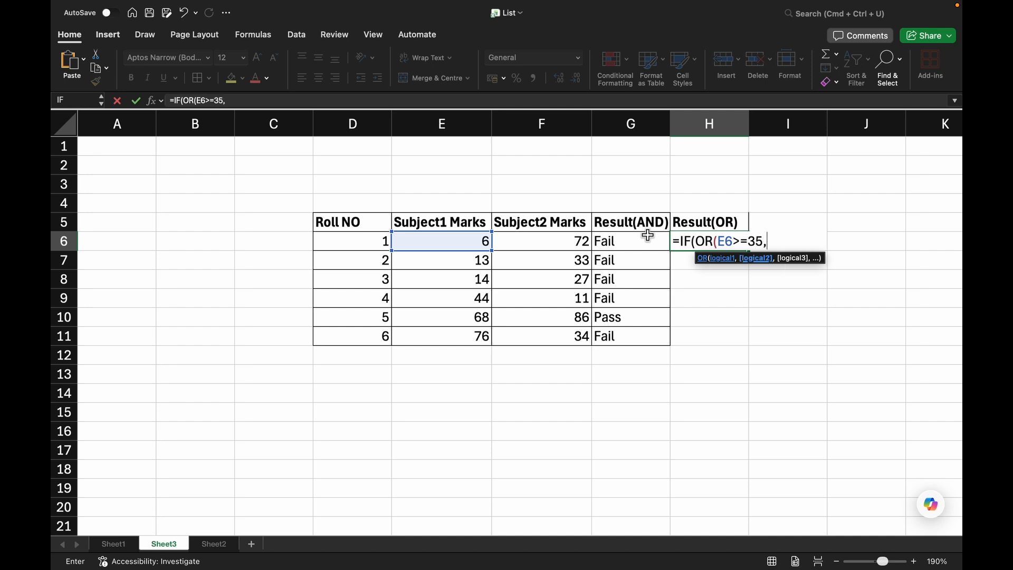
{"action": "left_click", "coordinate": [549, 244]}
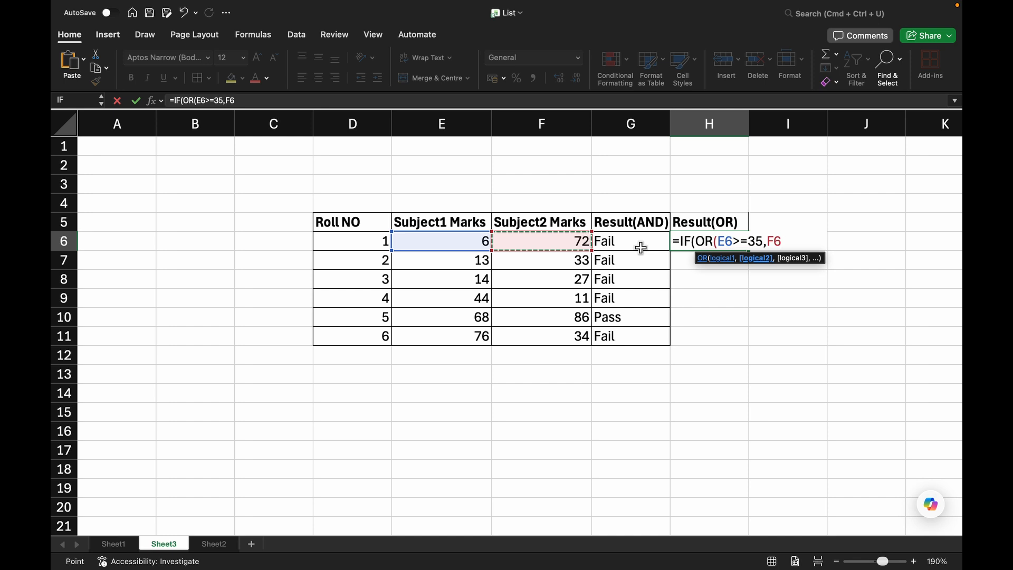
{"action": "type", "text": ">="}
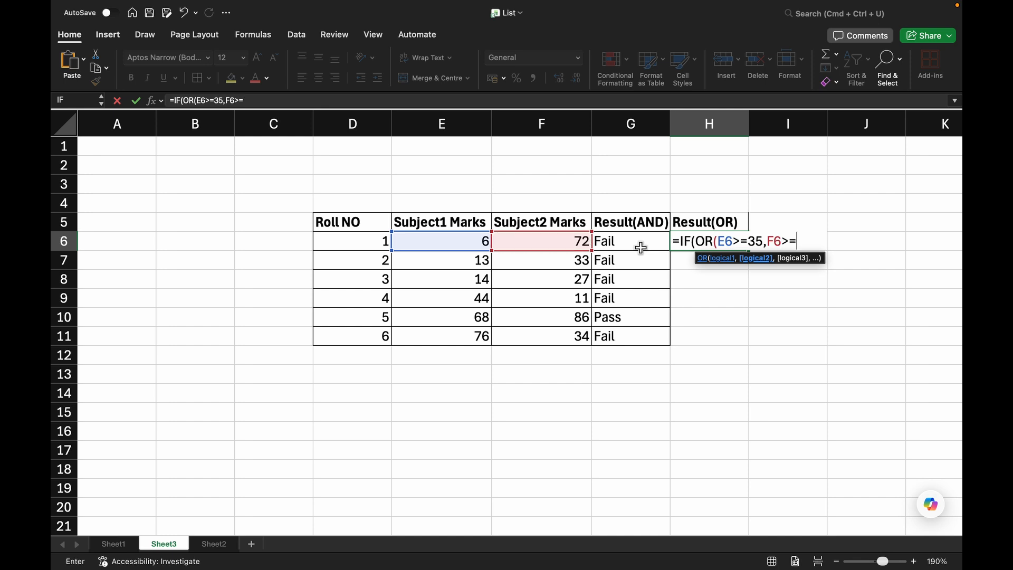
{"action": "type", "text": "35"}
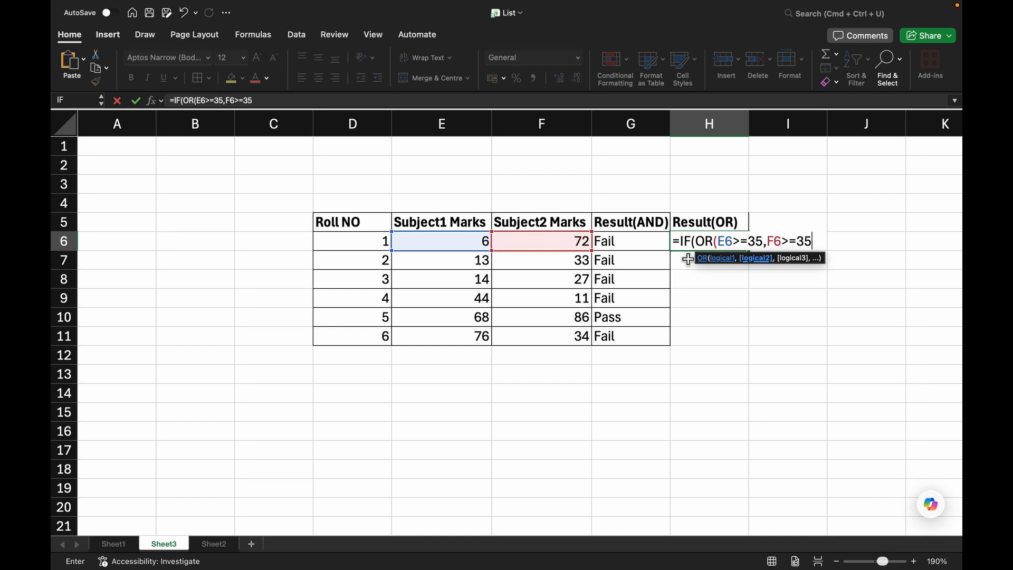
{"action": "type", "text": ")"}
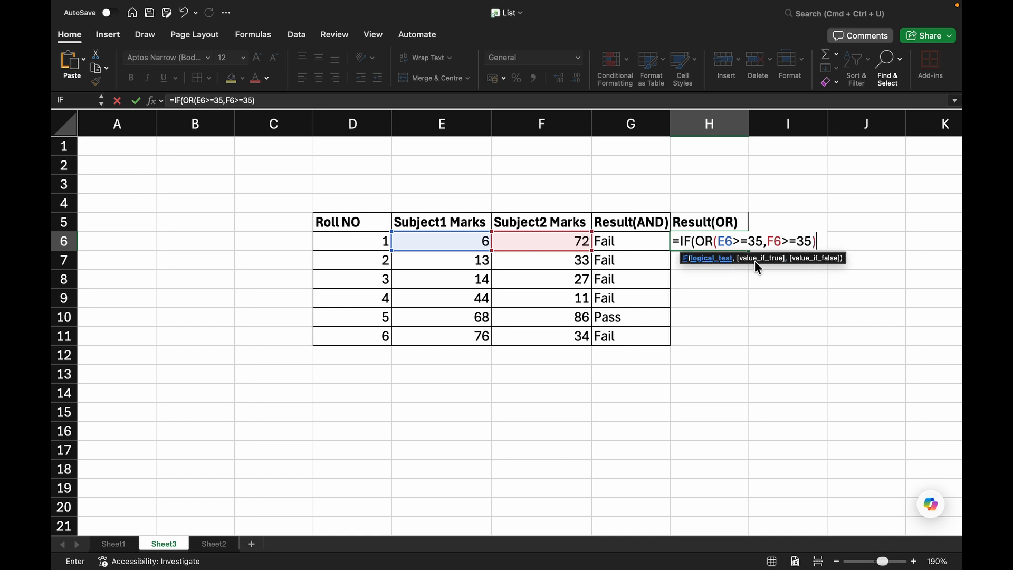
Complete the H6 formula with "Pass" if true and "Fail" if false, giving =IF(OR(E6>=35,F6>=35),"Pass","Fail")
{"action": "type", "text": ","}
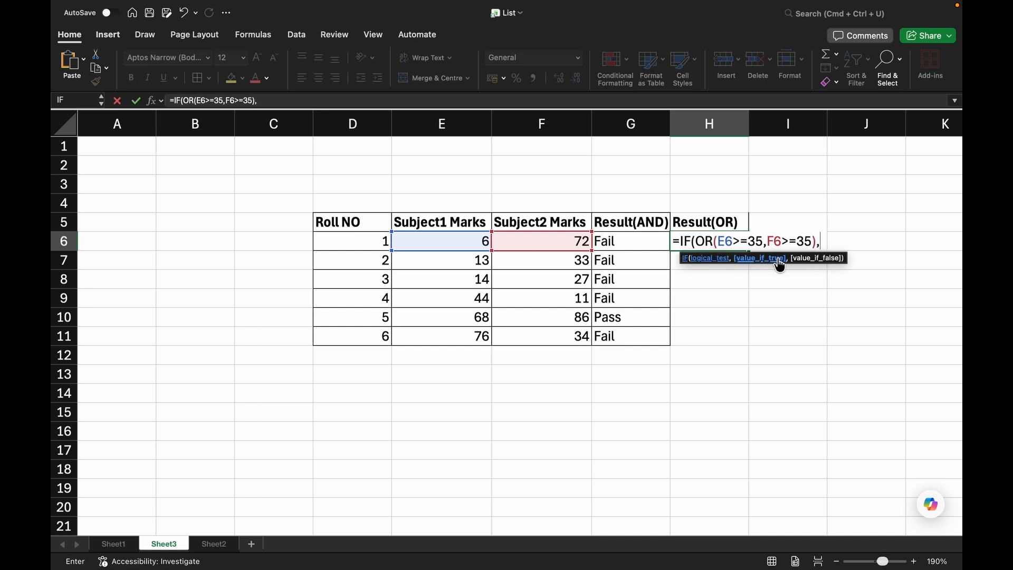
{"action": "type", "text": "\"Pass\","}
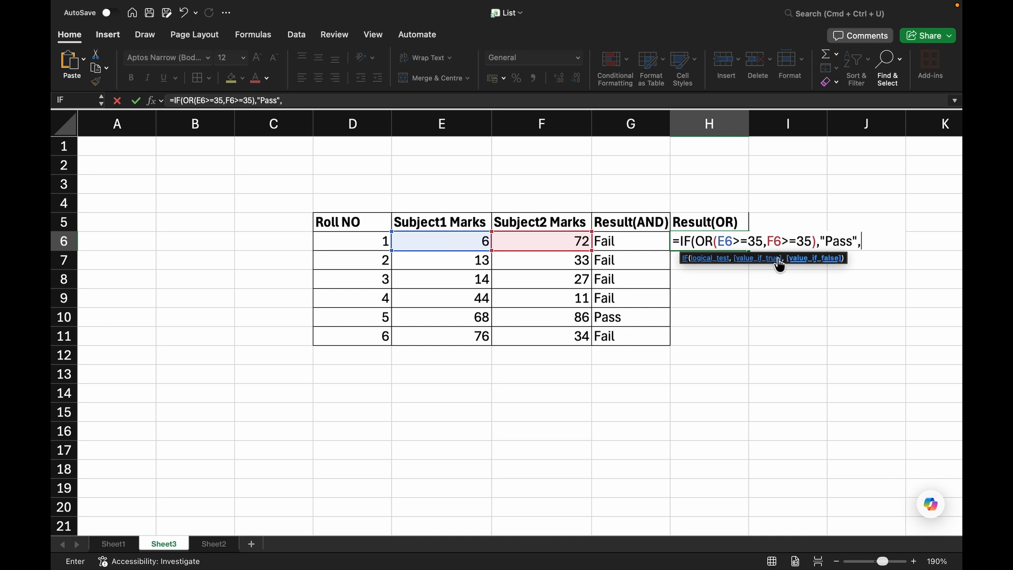
{"action": "type", "text": "\"Fail\")"}
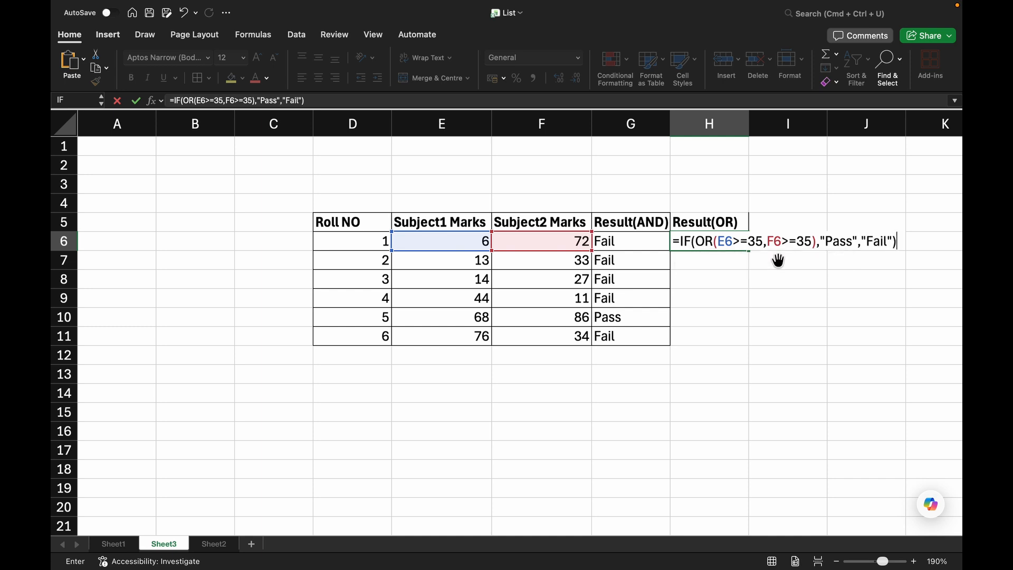
{"action": "key", "text": "Return"}
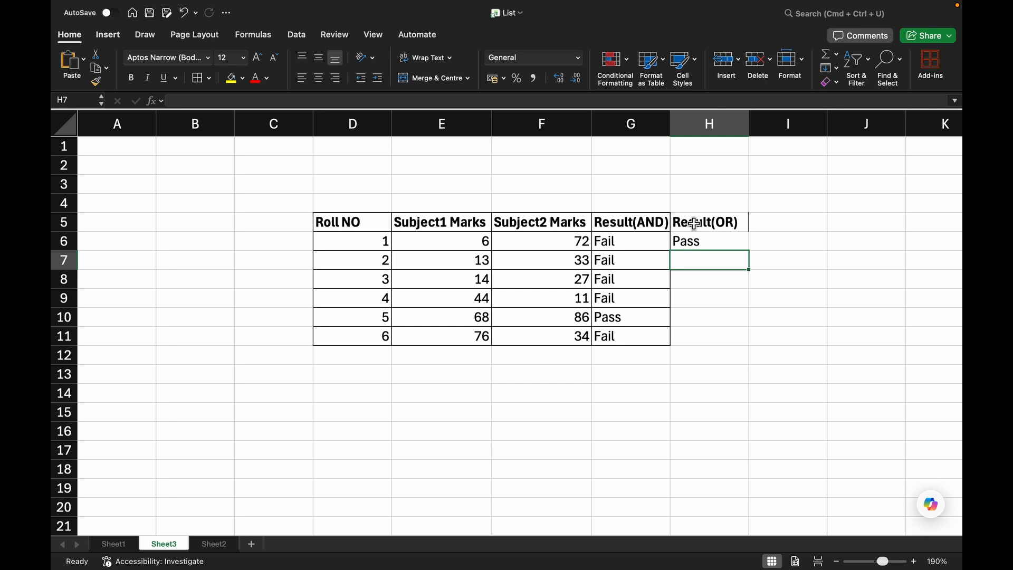
Fill the OR formula from H6 down to H11 and apply all borders to H5:H11
{"action": "left_click", "coordinate": [708, 238]}
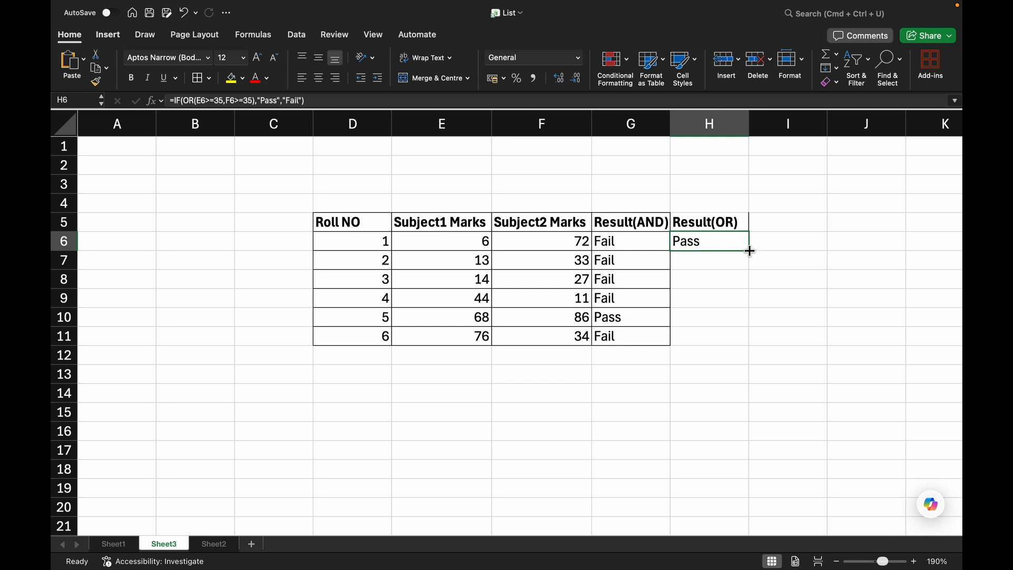
{"action": "left_click_drag", "start_coordinate": [751, 252], "coordinate": [733, 340]}
{"action": "left_click", "coordinate": [725, 373]}
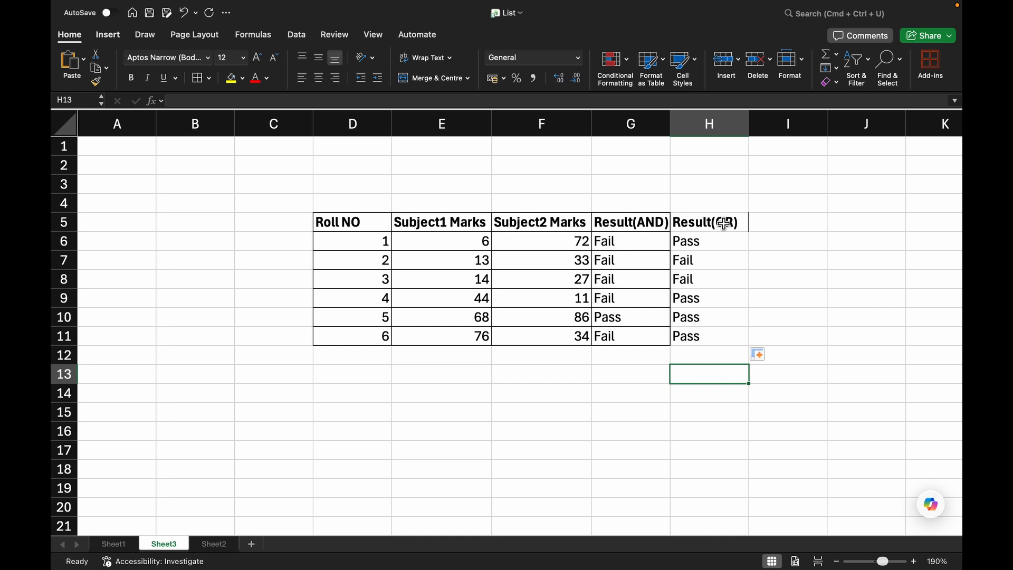
{"action": "left_click_drag", "start_coordinate": [718, 222], "coordinate": [720, 338]}
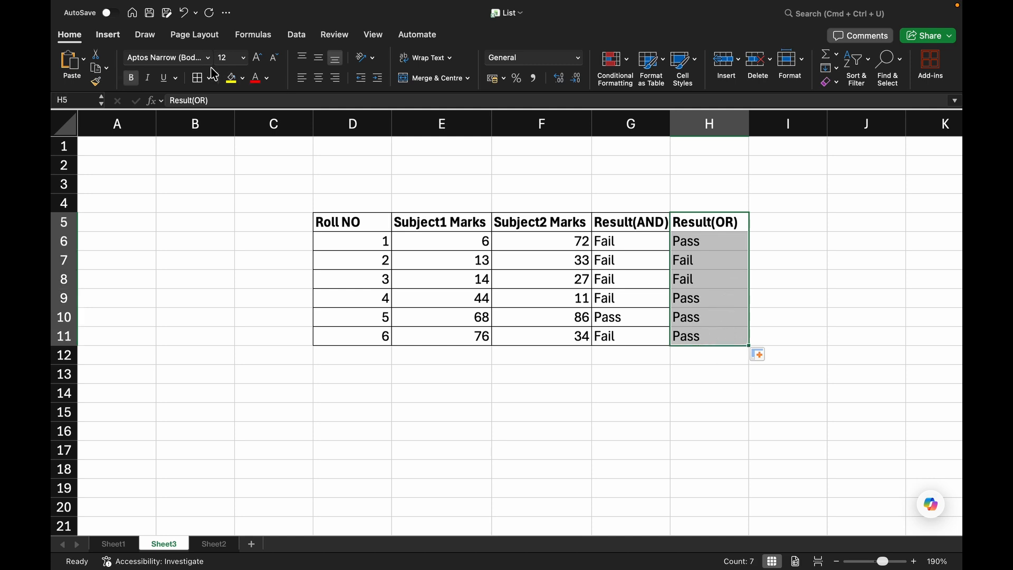
{"action": "left_click", "coordinate": [268, 320]}
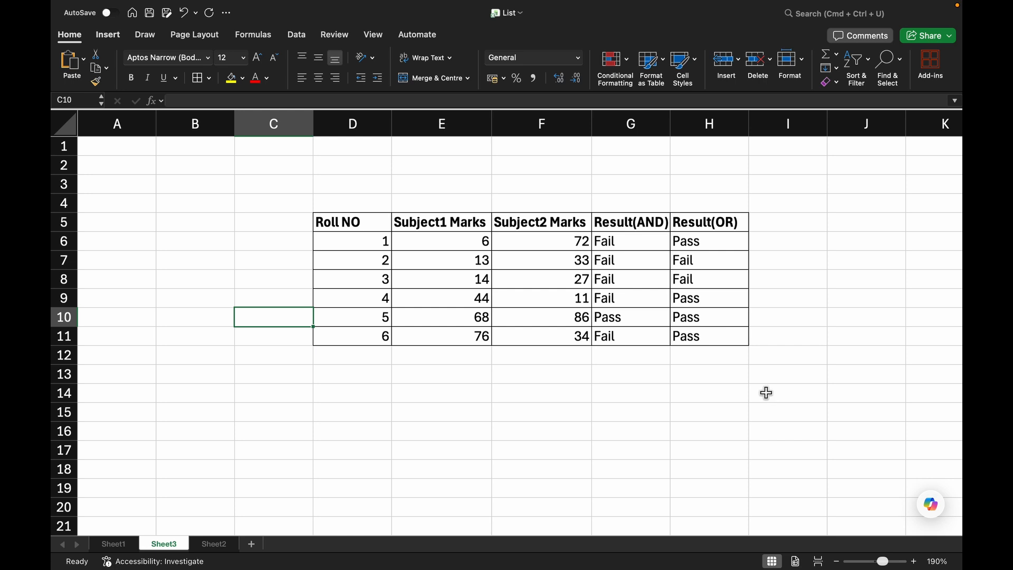
Review the IF and AND formula in G6
{"action": "left_click", "coordinate": [622, 250]}
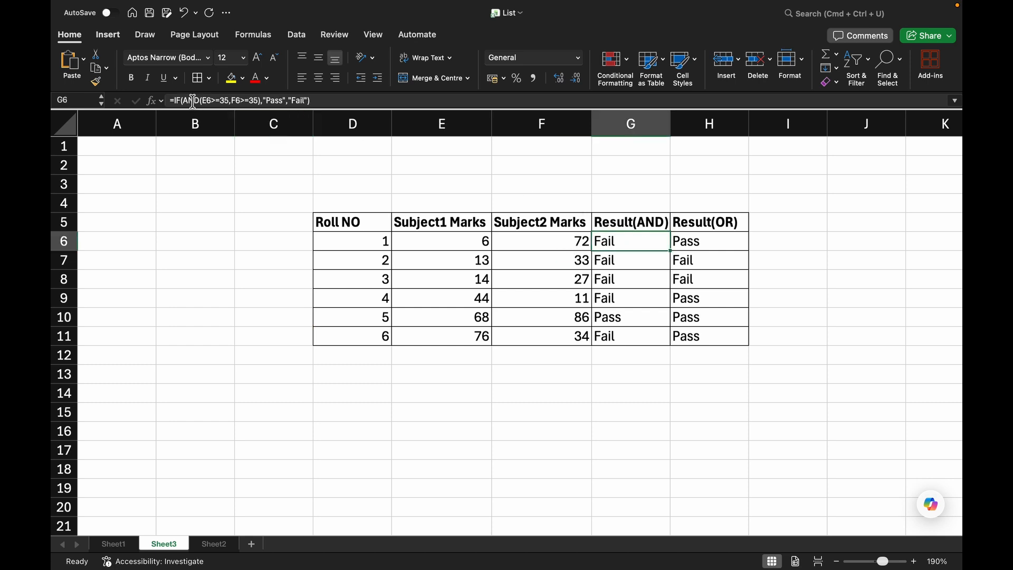
{"action": "left_click", "coordinate": [260, 102]}
{"action": "type", "text": ")"}
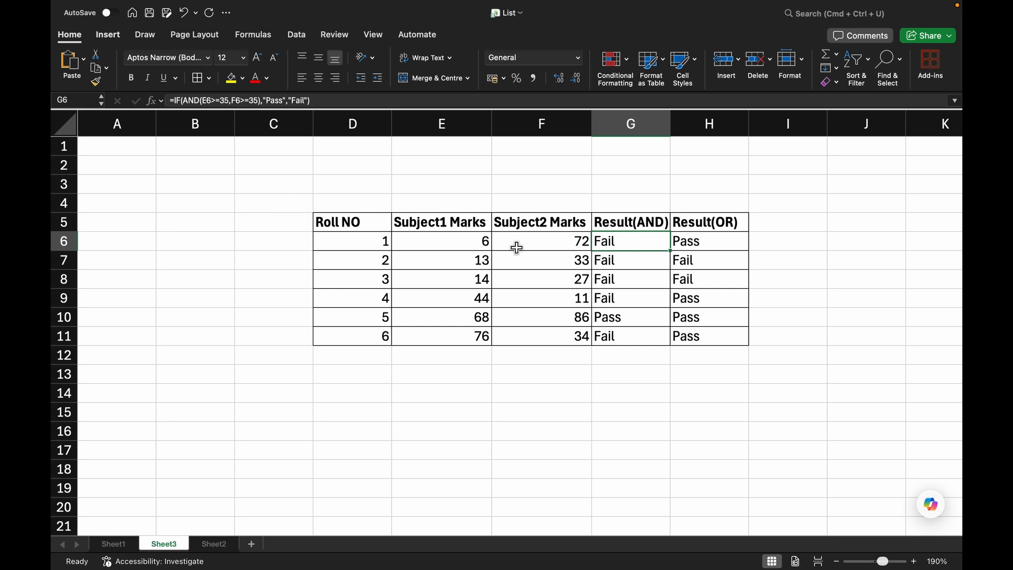
Change the marks to 45 in E6, 67 in F7 and 21 in E9 to test both result columns
{"action": "left_click", "coordinate": [482, 243]}
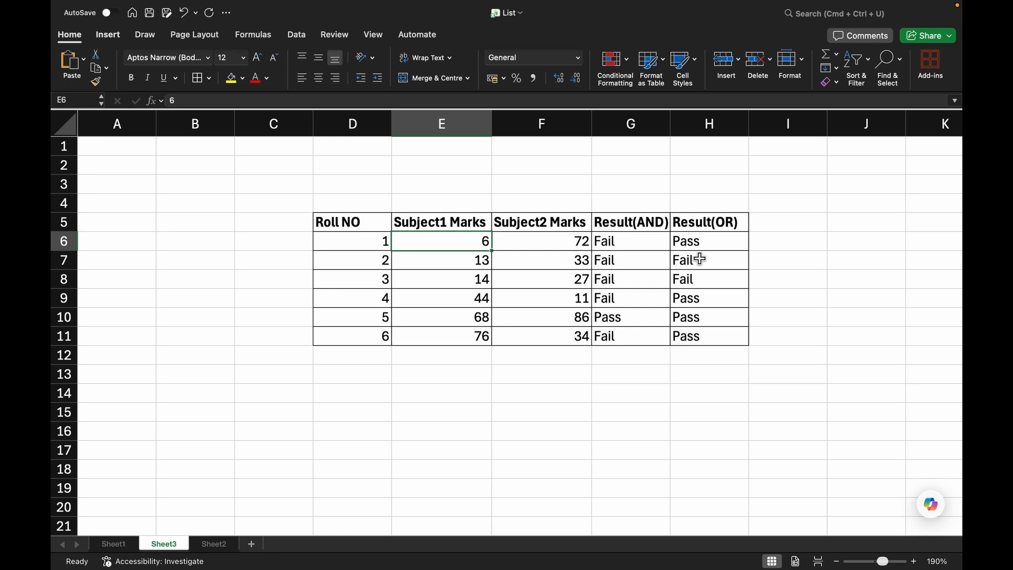
{"action": "type", "text": "45"}
{"action": "key", "text": "Return"}
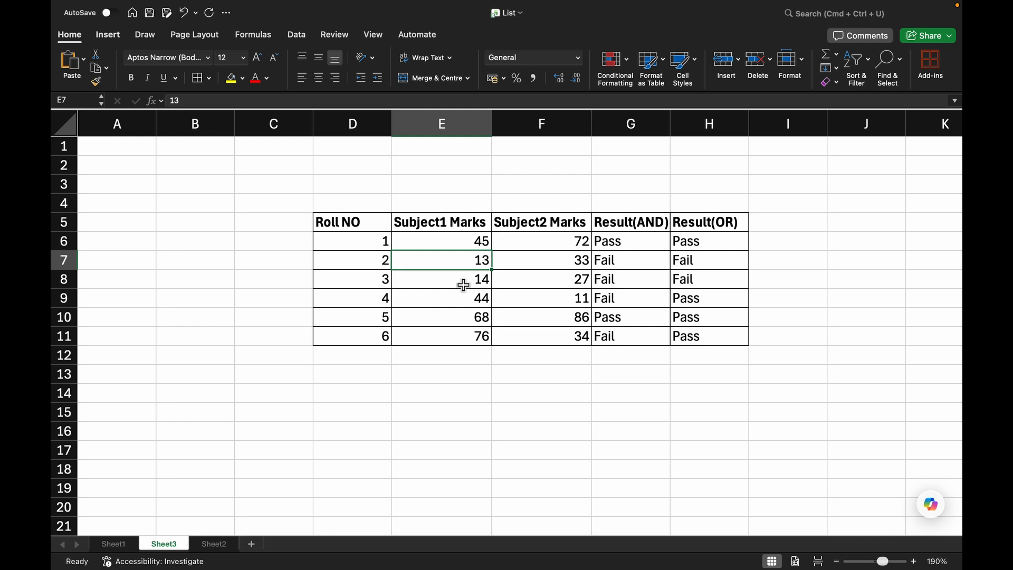
{"action": "left_click", "coordinate": [570, 263]}
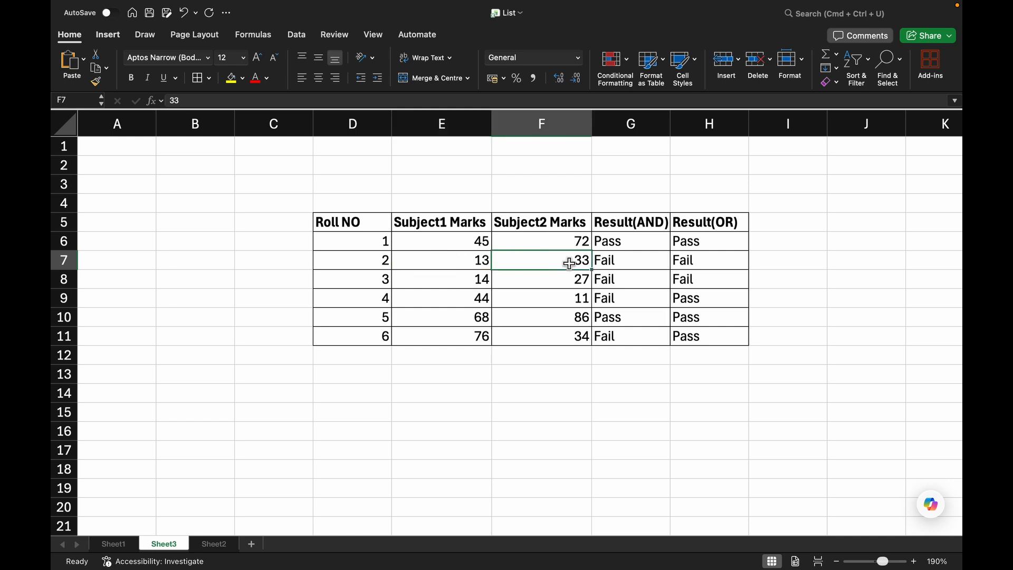
{"action": "type", "text": "67"}
{"action": "key", "text": "Return"}
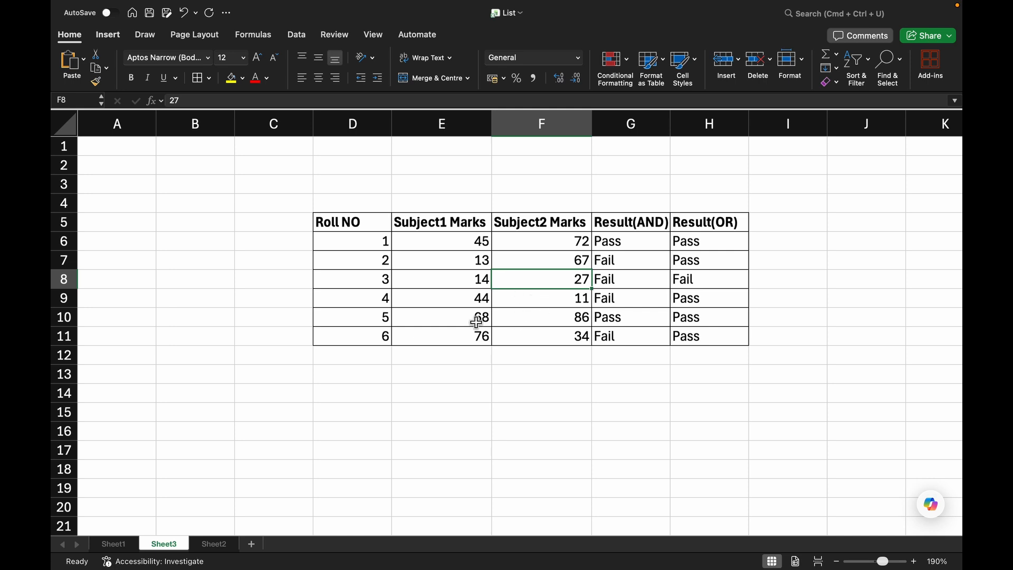
{"action": "left_click", "coordinate": [482, 299]}
{"action": "type", "text": "21"}
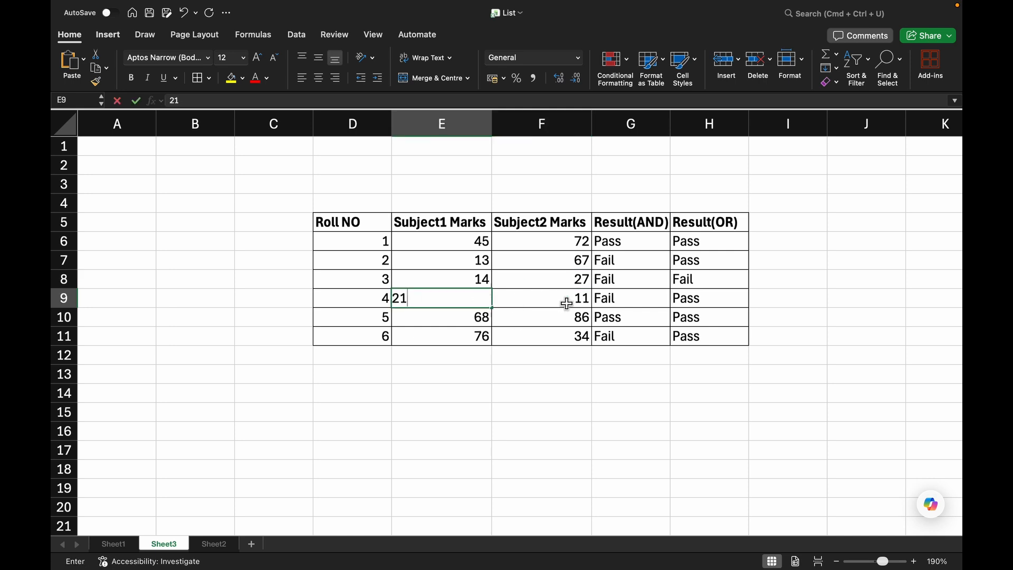
{"action": "key", "text": "Return"}
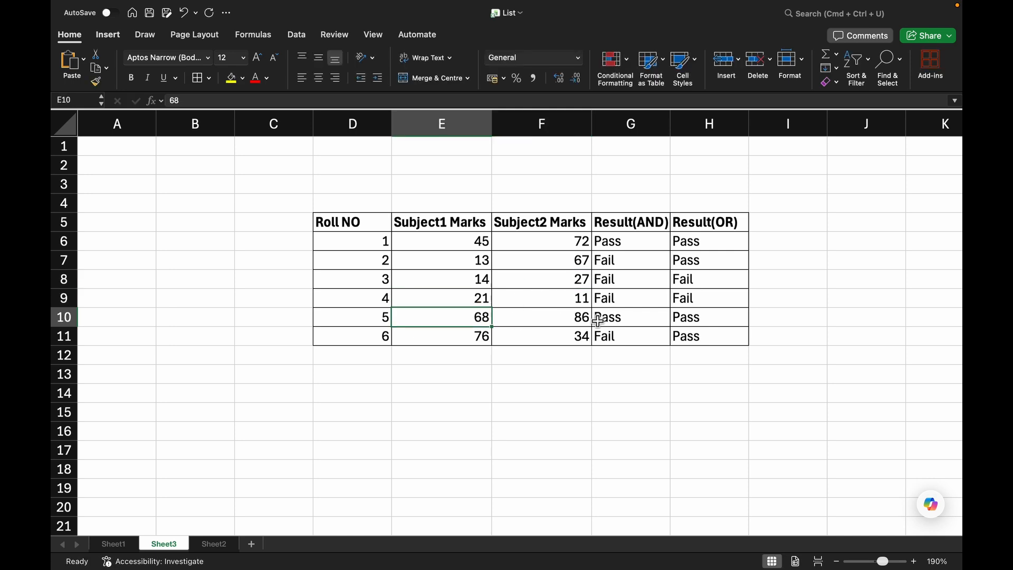